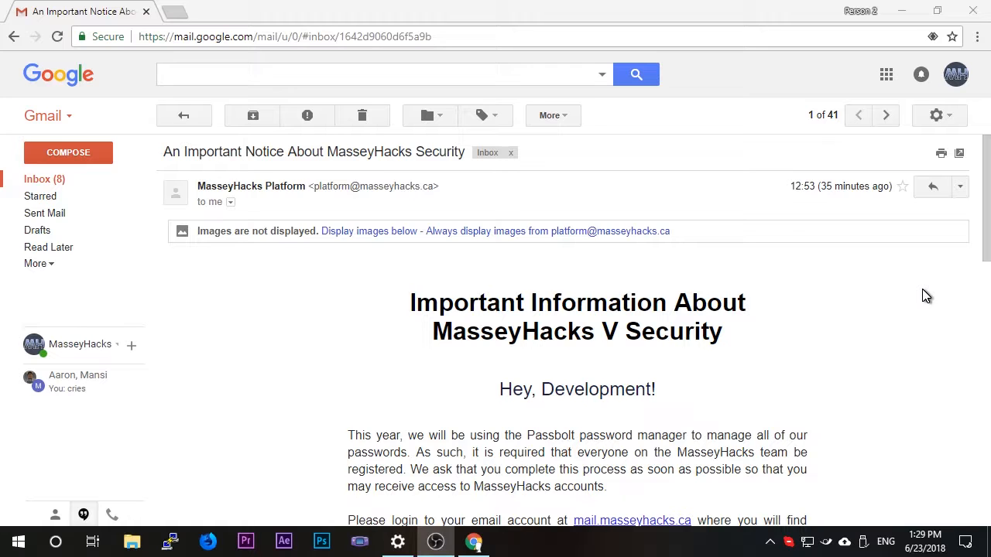
Open the mail.masseyhacks.ca link from the security notice in a new tab and copy the password provided in the message.
scroll(927, 296, down, 3)
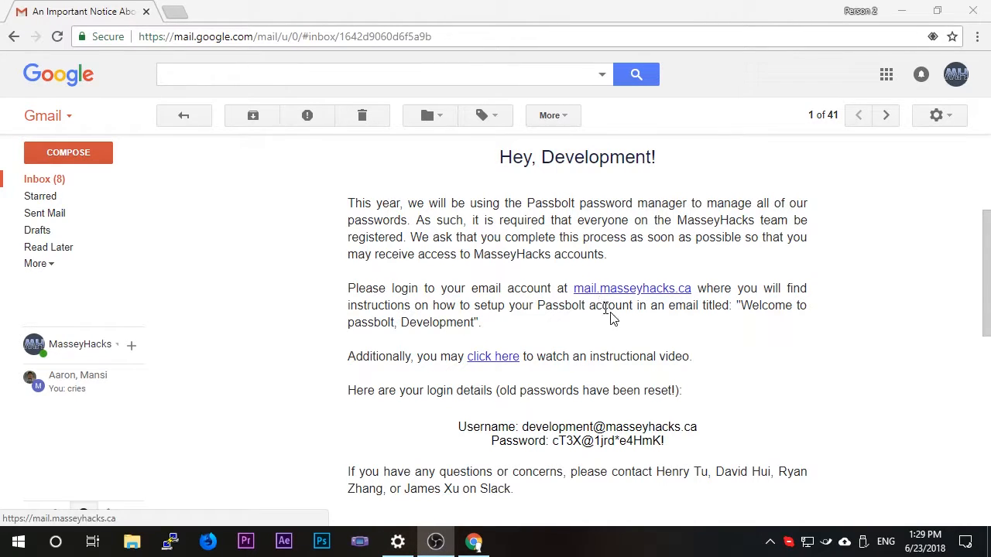
right_click(632, 294)
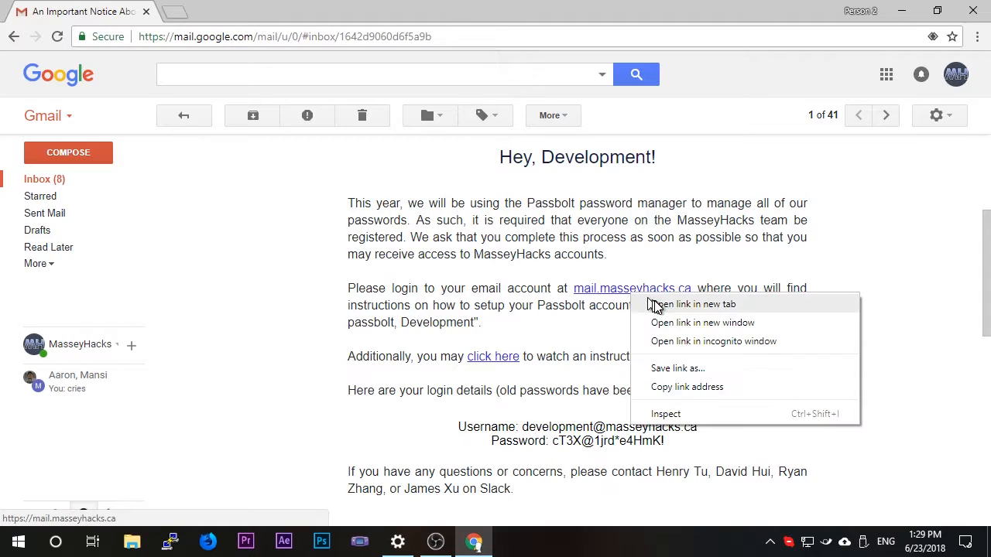
click(657, 307)
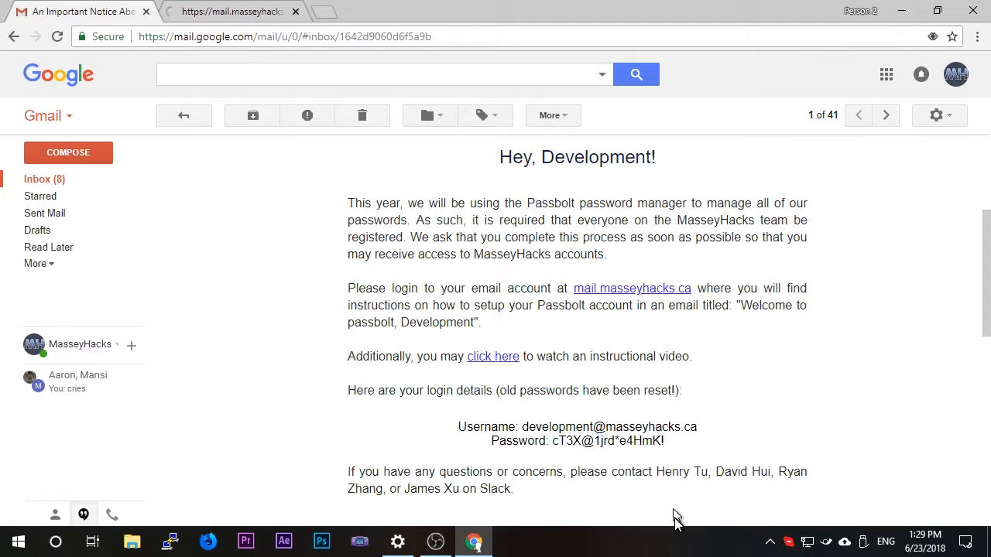
drag(637, 468, 564, 439)
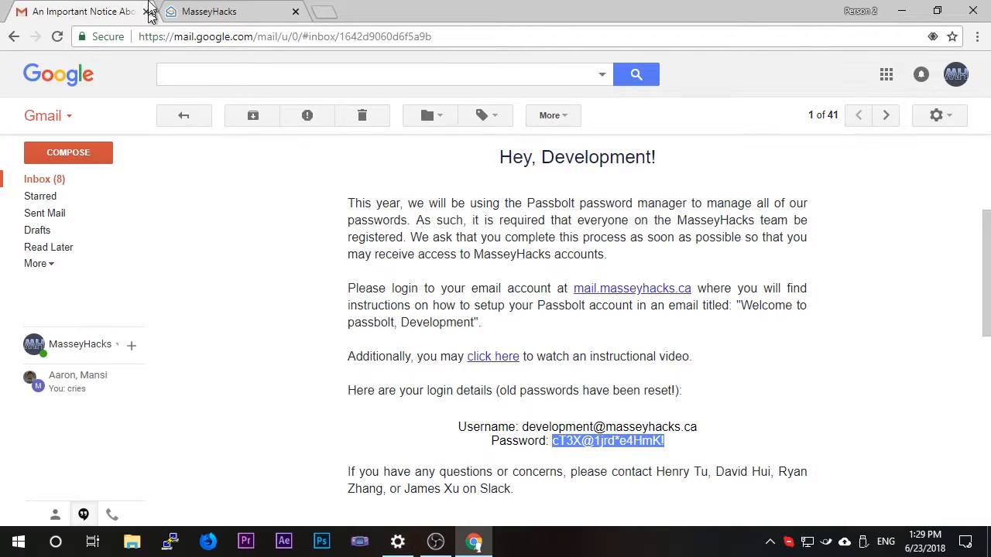
Sign in to the MasseyHacks mail account with its email address and the copied password, declining to save the password in the browser.
click(232, 12)
text(de)
click(527, 264)
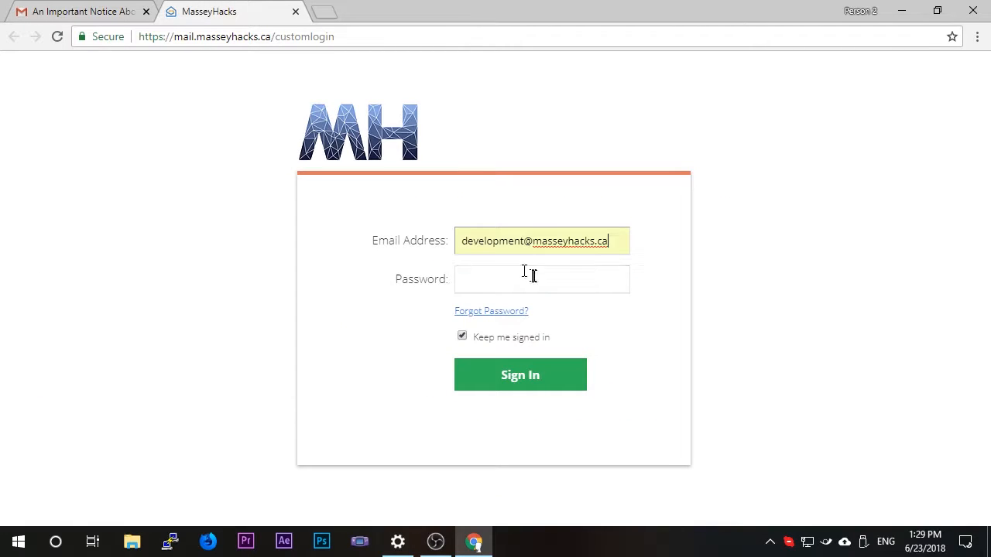
click(531, 282)
key(ctrl+v)
click(550, 386)
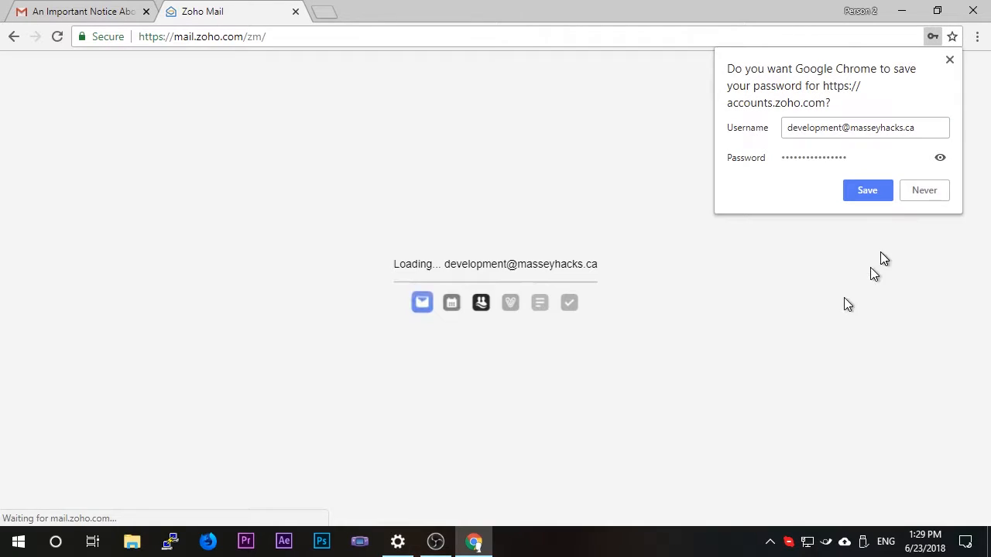
click(920, 189)
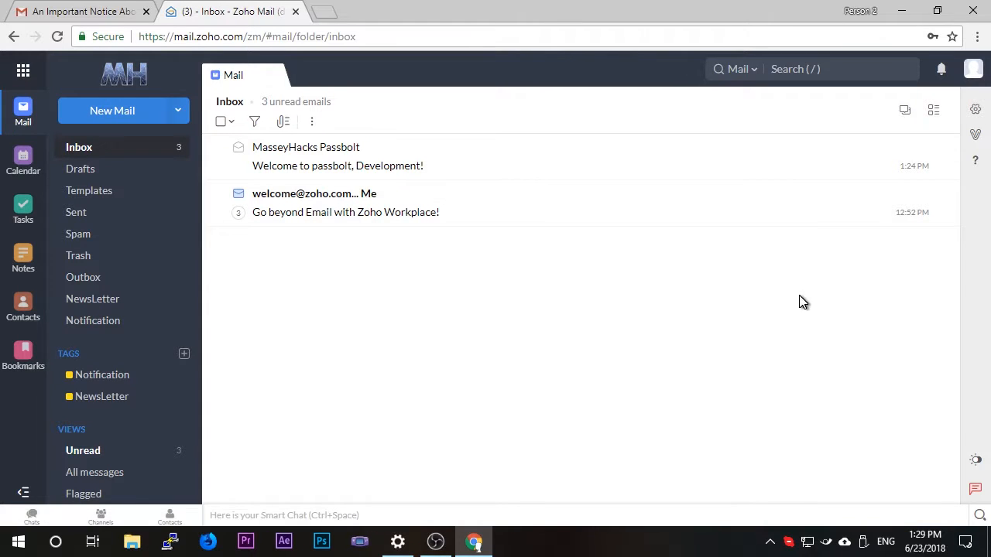
Open the Change Password page in the mail profile's account settings.
click(974, 78)
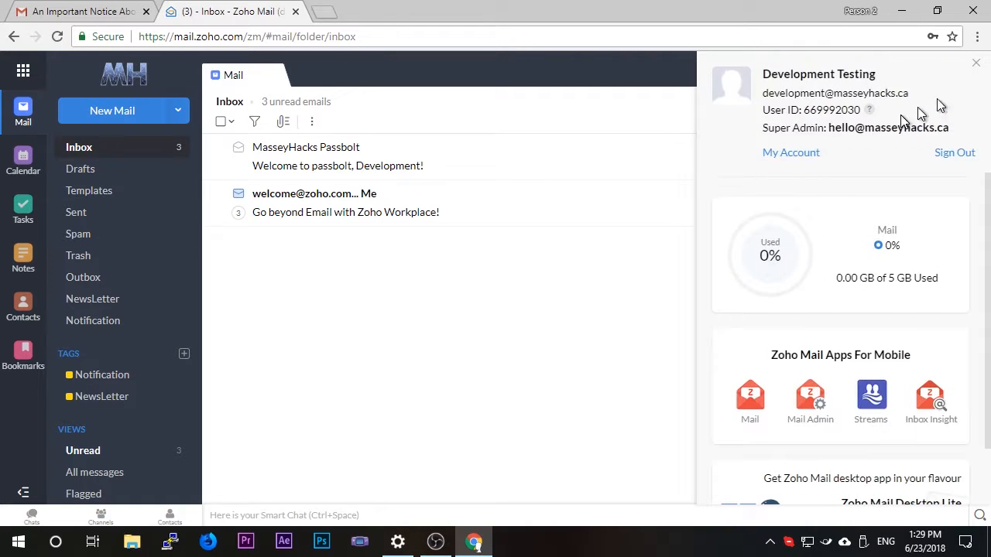
click(803, 159)
click(465, 209)
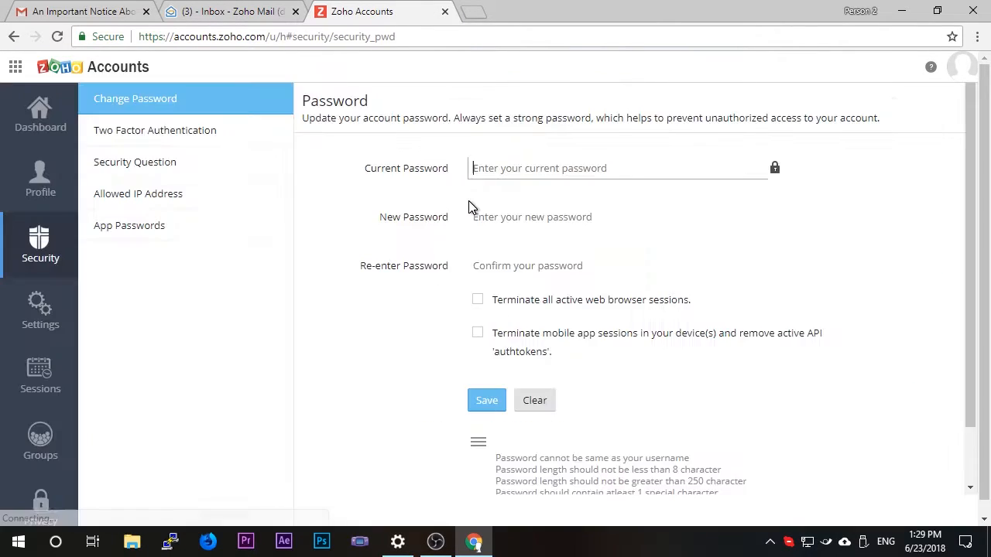
Enter the current password, enter and confirm a new account password, and save the change.
key(ctrl+v)
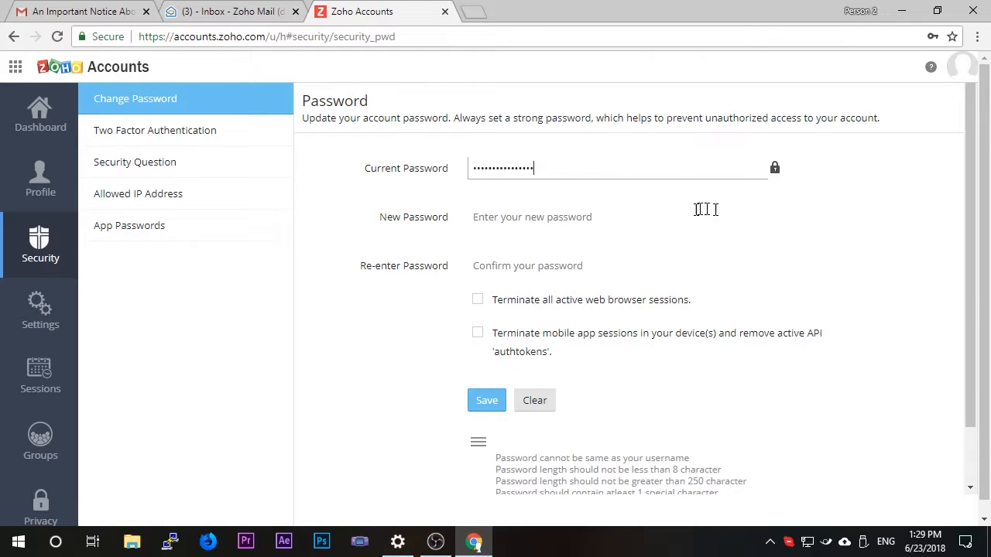
click(81, 11)
click(358, 6)
click(549, 222)
text(c)
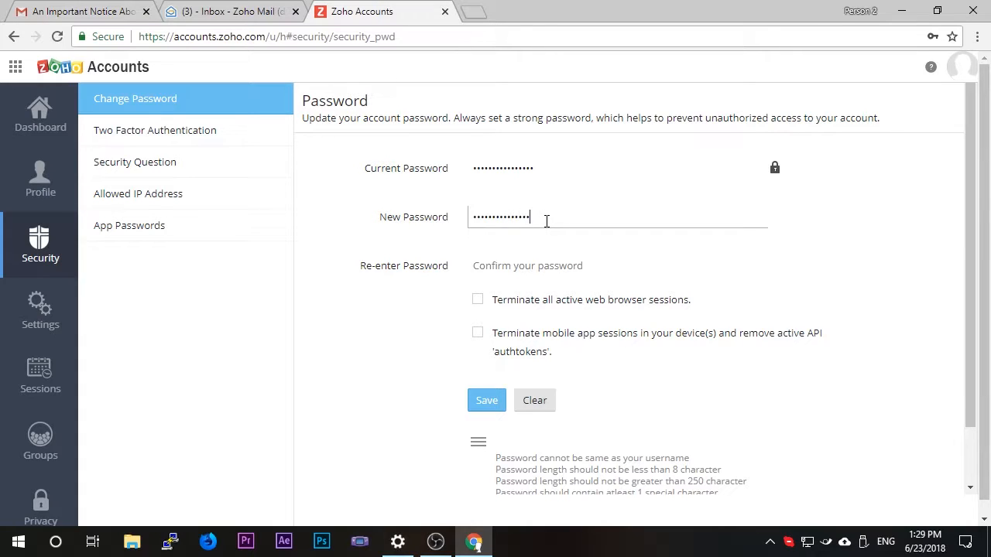
key(Tab)
text(c)
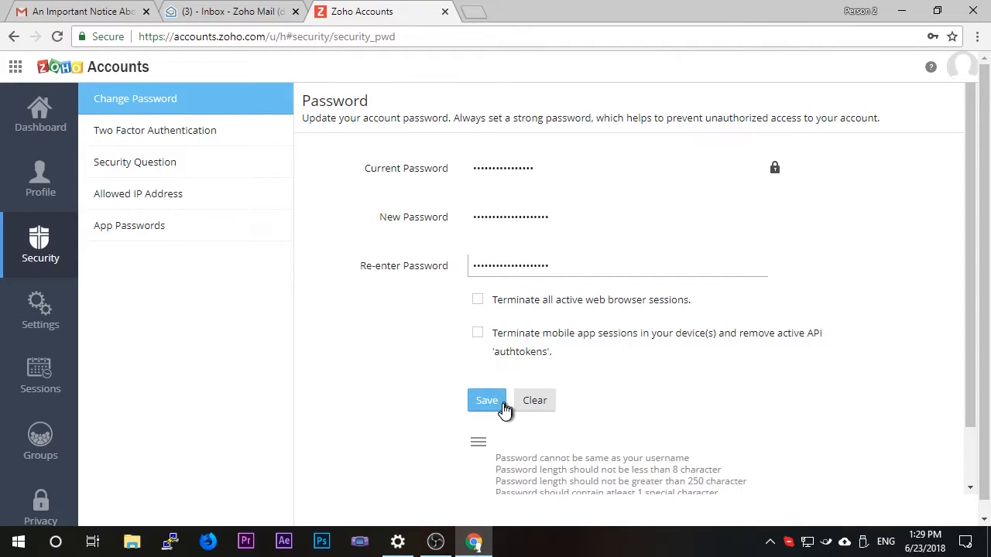
click(499, 402)
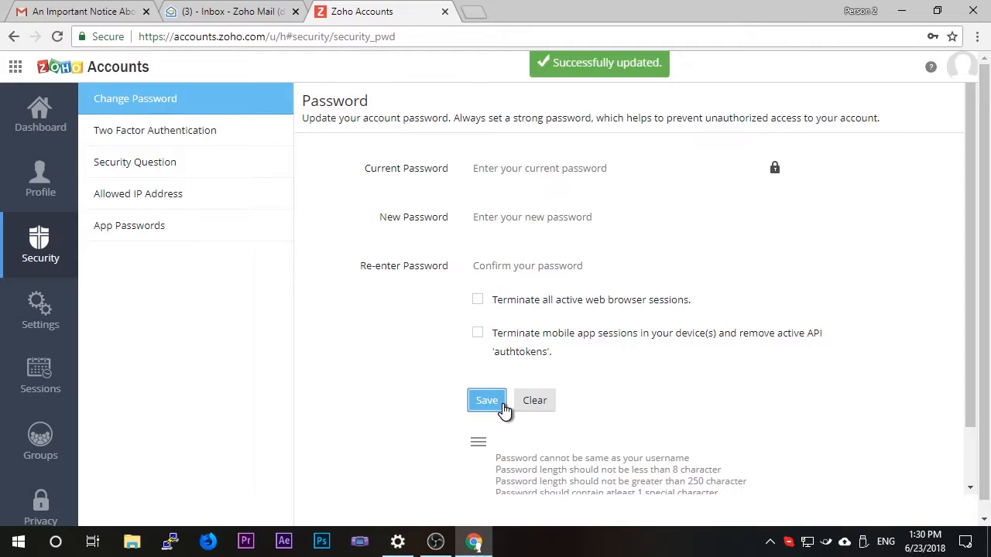
Close the Zoho Accounts page and get started with Passbolt from the "Welcome to passbolt, Development!" email.
click(445, 12)
click(562, 325)
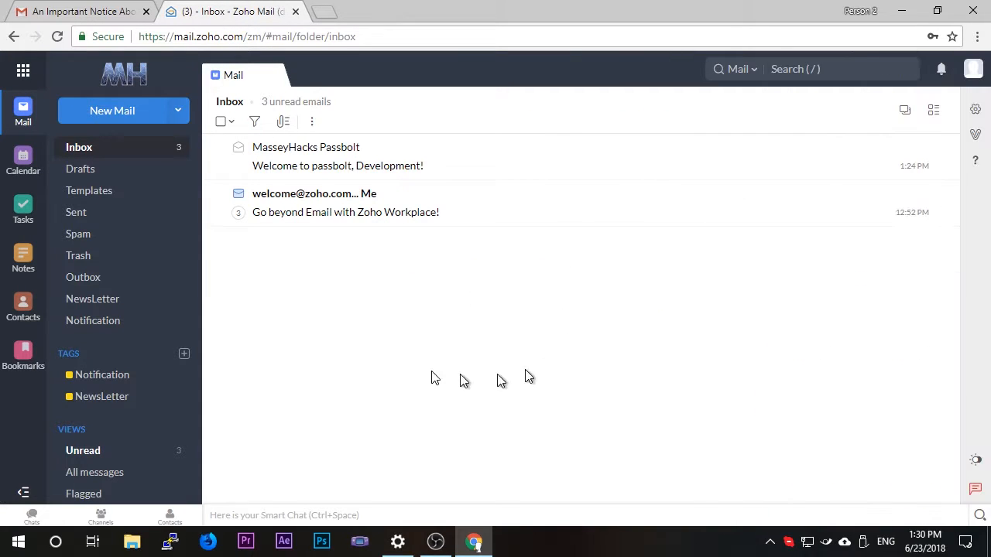
click(443, 221)
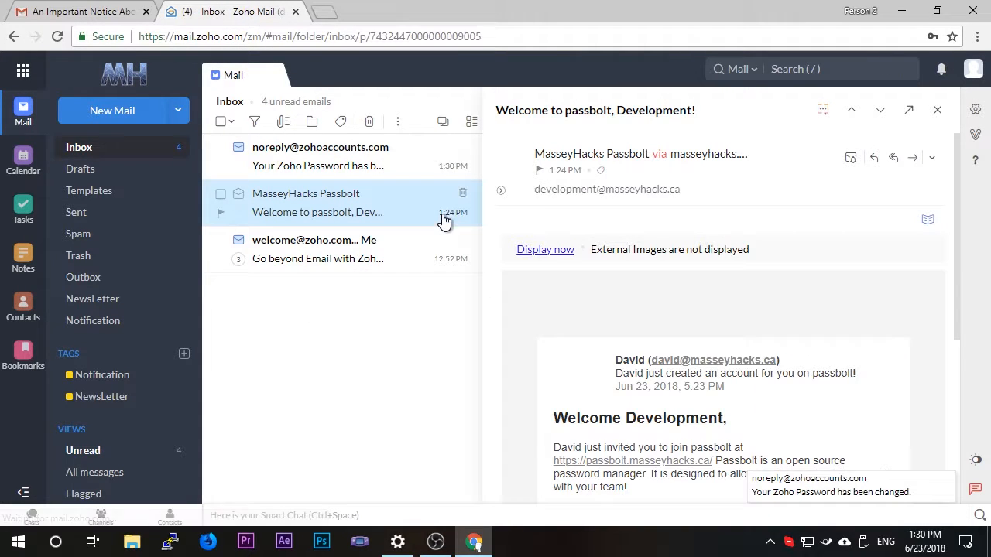
scroll(749, 372, down, 2)
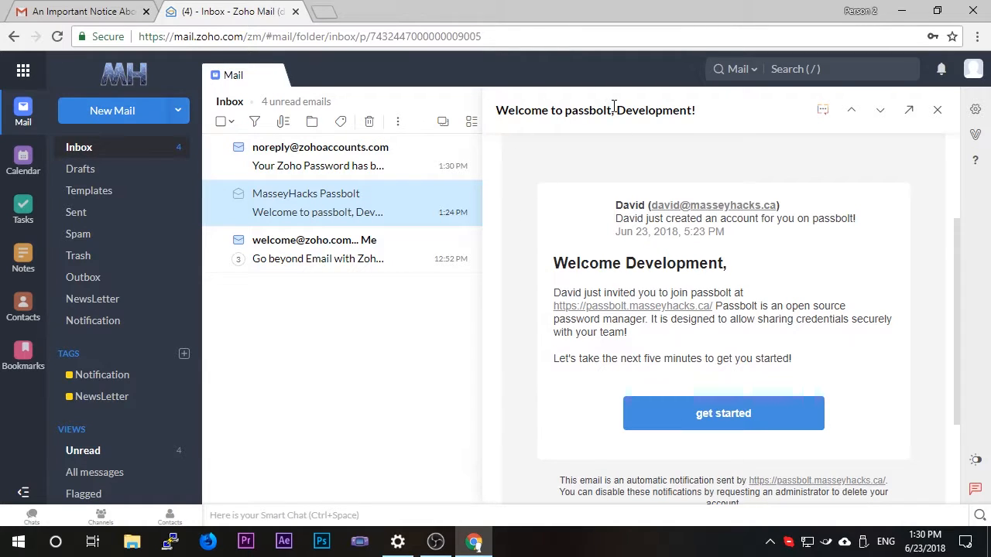
click(770, 422)
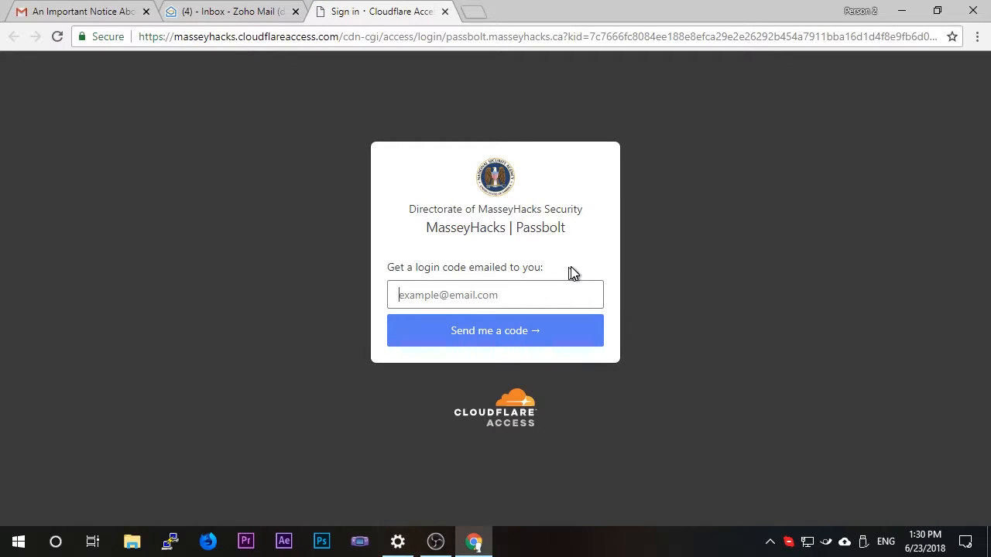
Request a Passbolt login code by submitting the account's email address on the Cloudflare Access page.
click(586, 295)
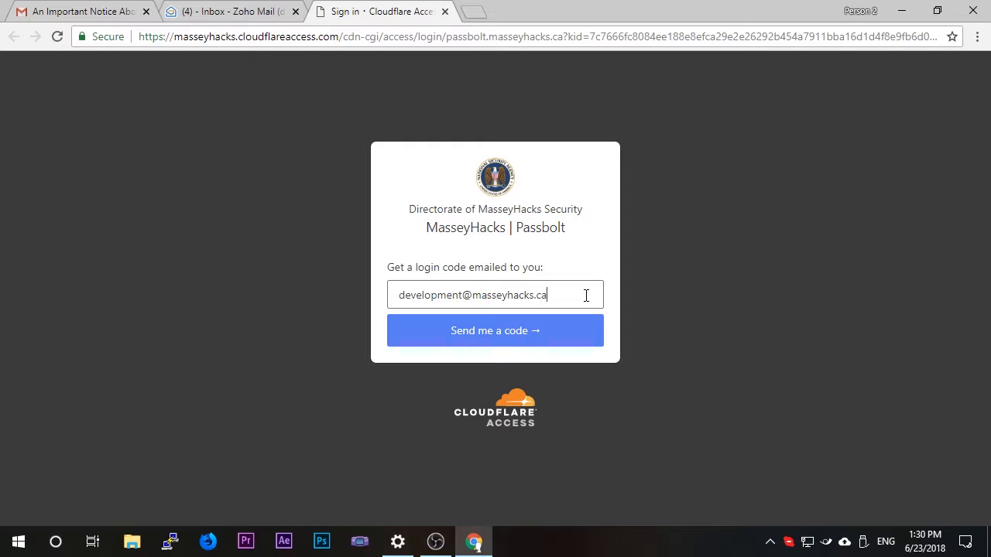
key(Return)
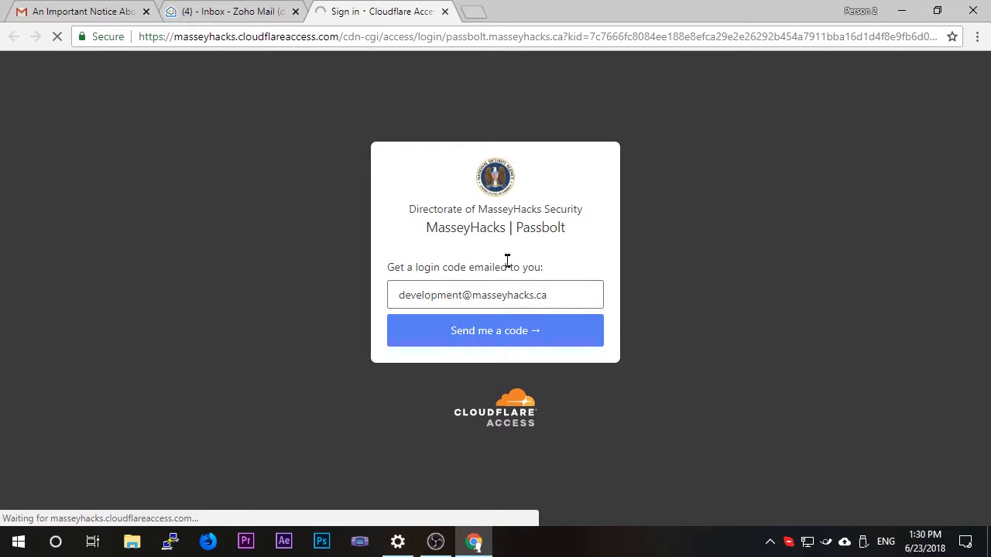
Open the Cloudflare login code email in the mailbox's Notification folder and copy the code.
click(250, 9)
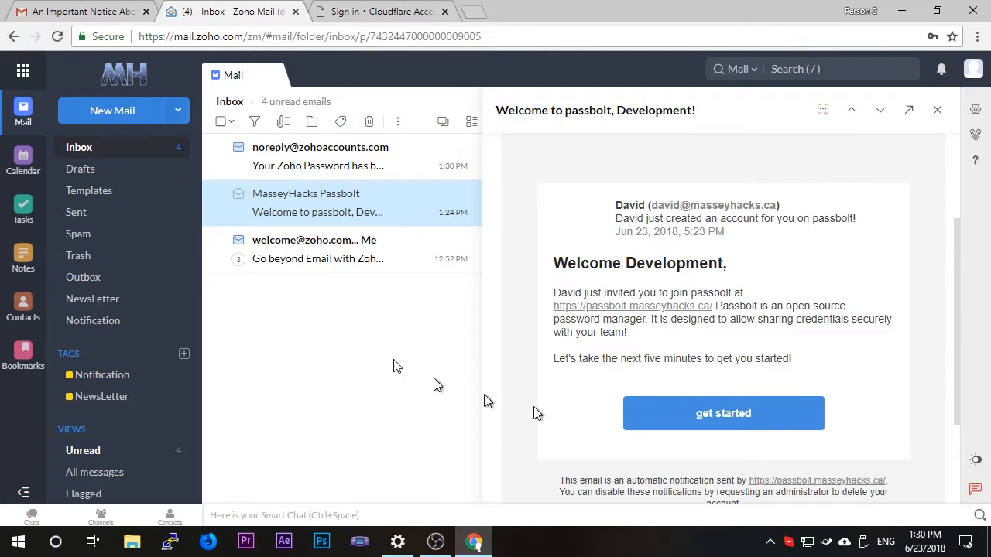
click(113, 323)
click(436, 166)
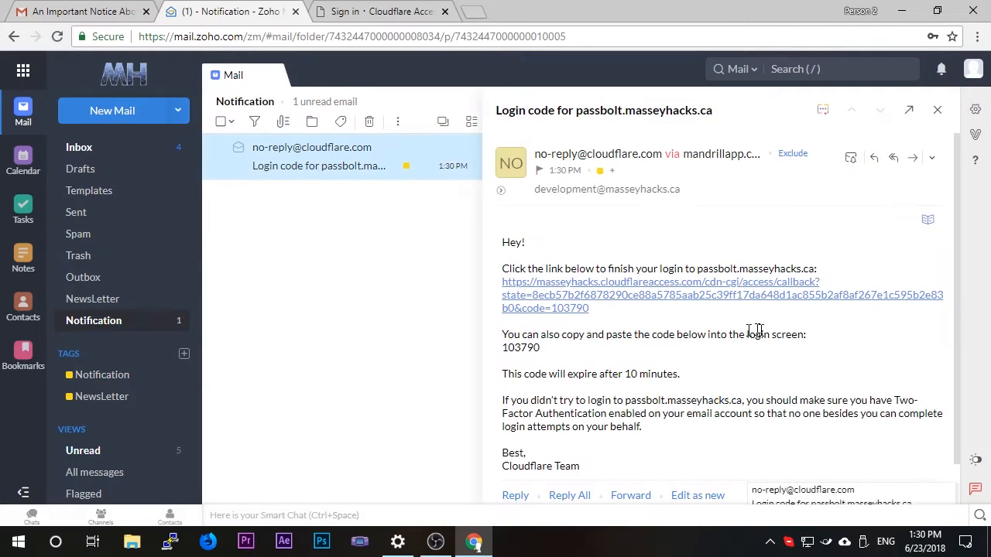
double_click(522, 347)
key(ctrl+c)
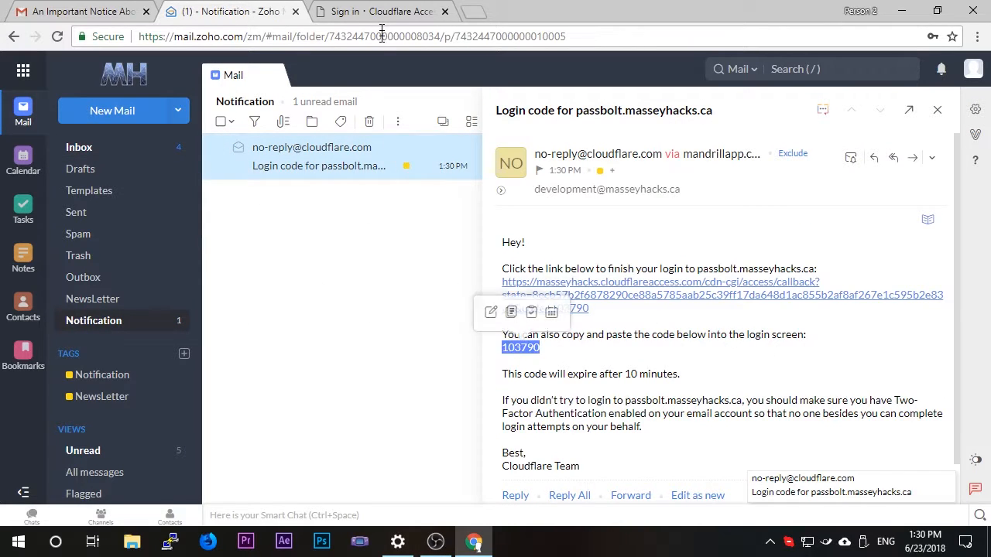
Paste the login code into the Cloudflare Access page and sign in to Passbolt.
click(379, 11)
click(520, 272)
key(ctrl+v)
click(528, 319)
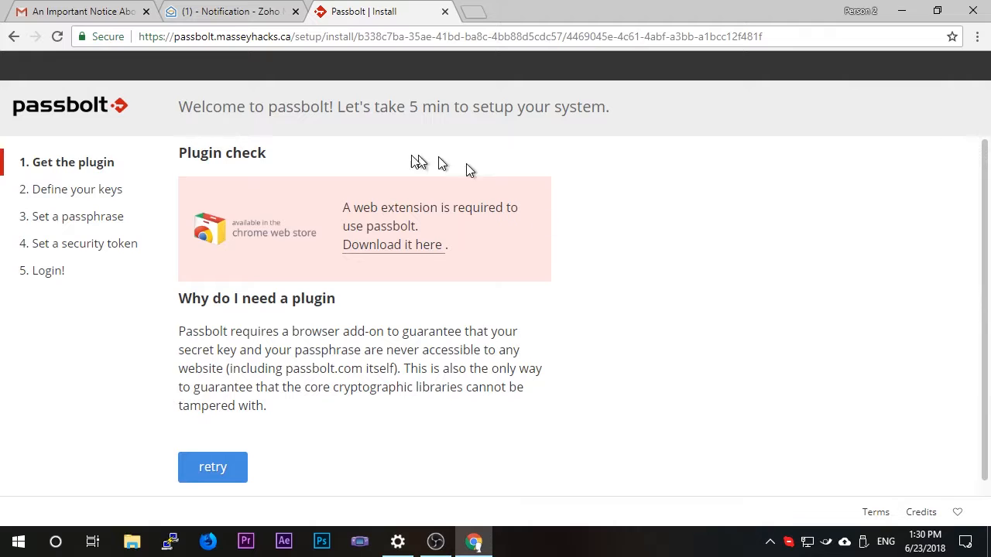
Open the Passbolt plugin download link in a new tab and add the Passbolt Extension to Chrome.
right_click(405, 251)
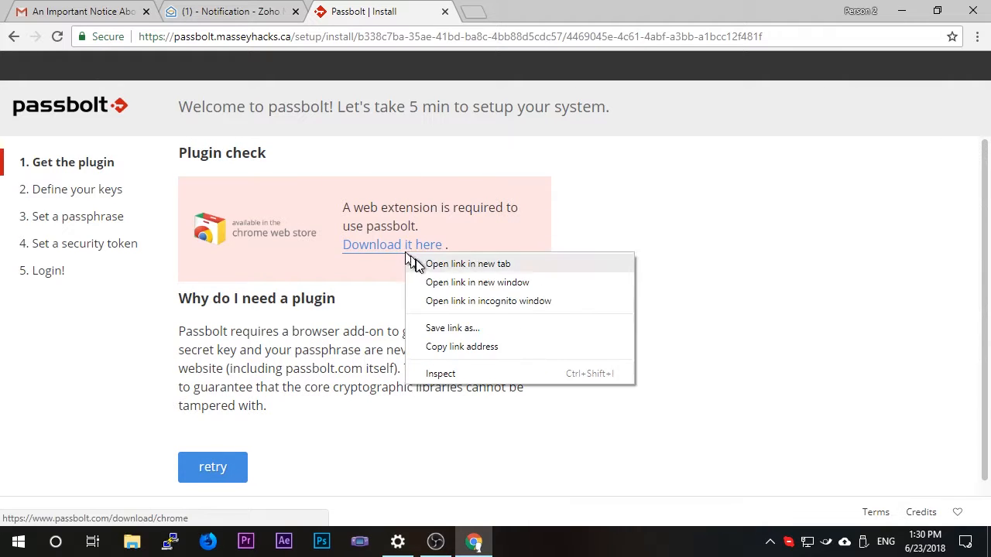
click(417, 261)
click(501, 9)
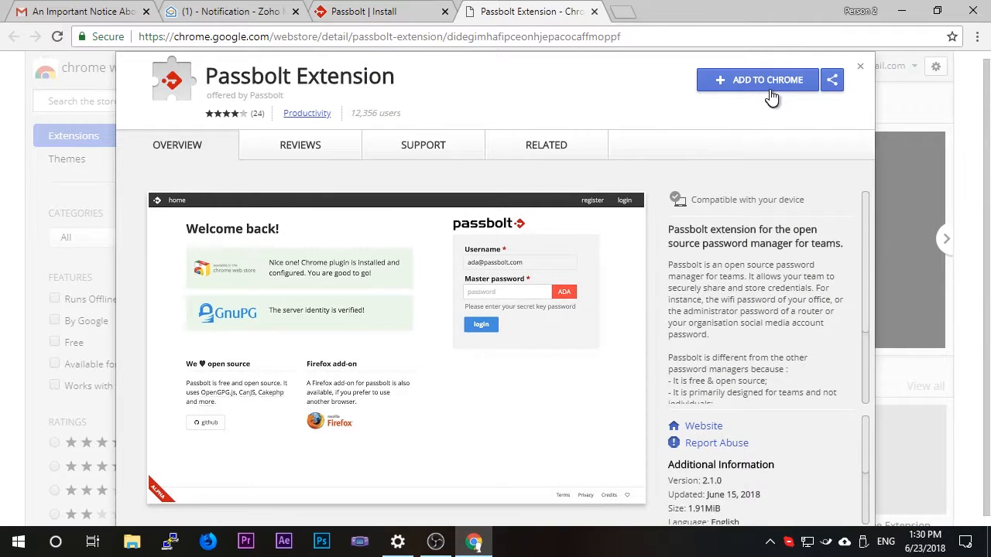
click(771, 91)
click(540, 210)
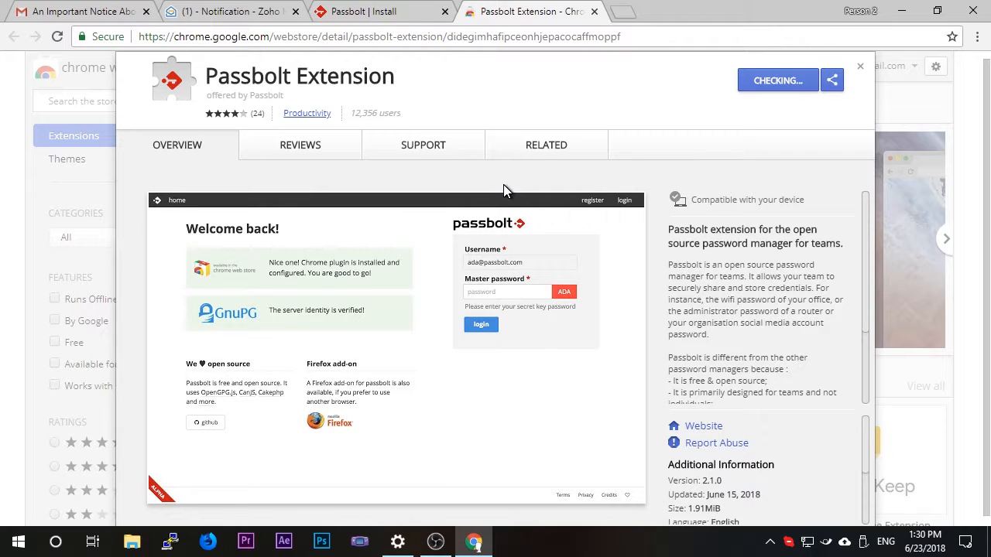
Return to the Passbolt setup, confirm that the domain name and server key look legitimate, and continue to the key definition.
click(403, 11)
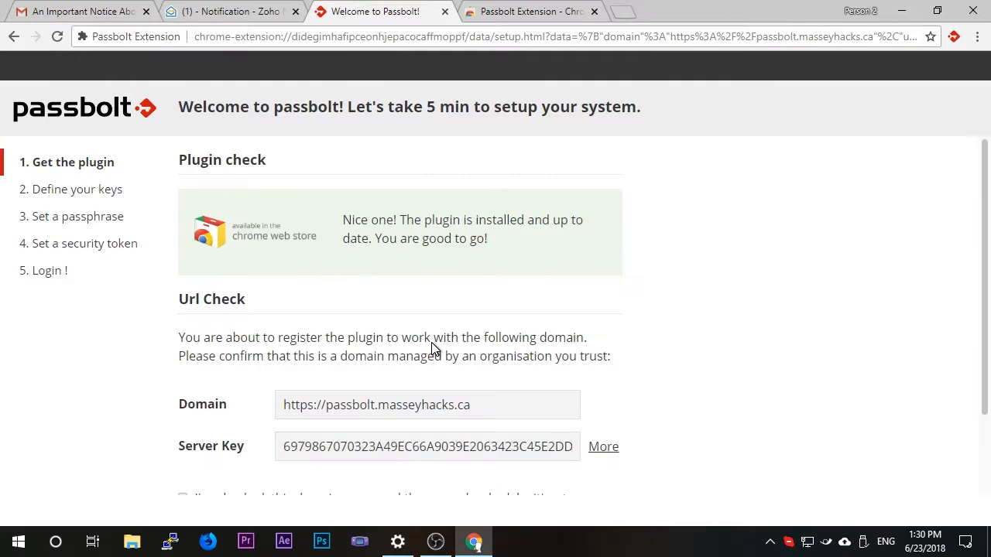
scroll(434, 348, down, 2)
drag(281, 352, 597, 361)
click(580, 398)
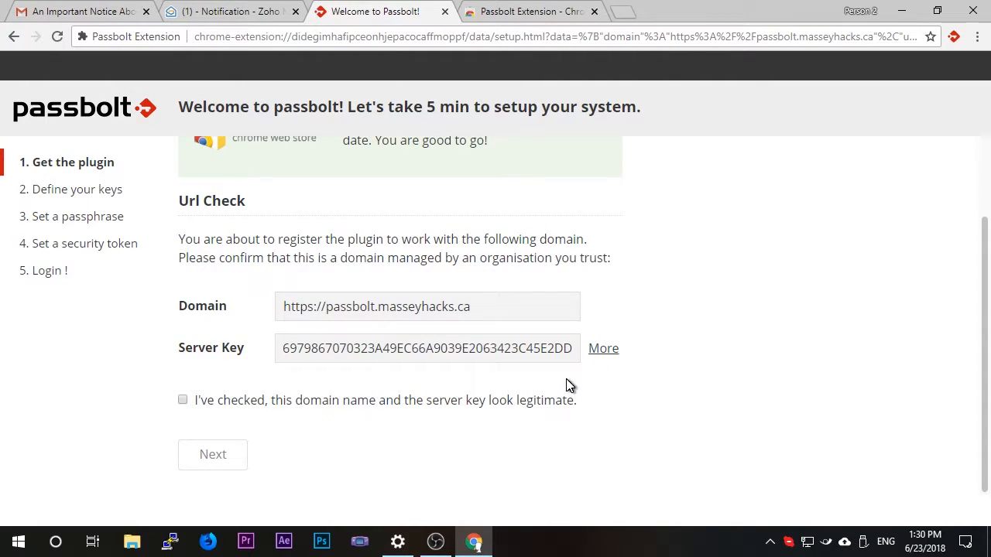
click(183, 401)
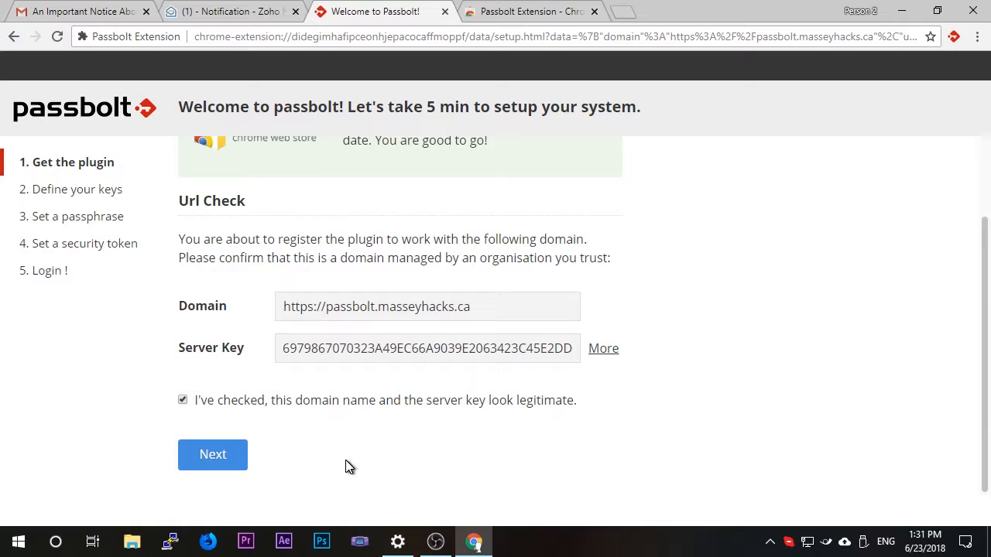
click(220, 467)
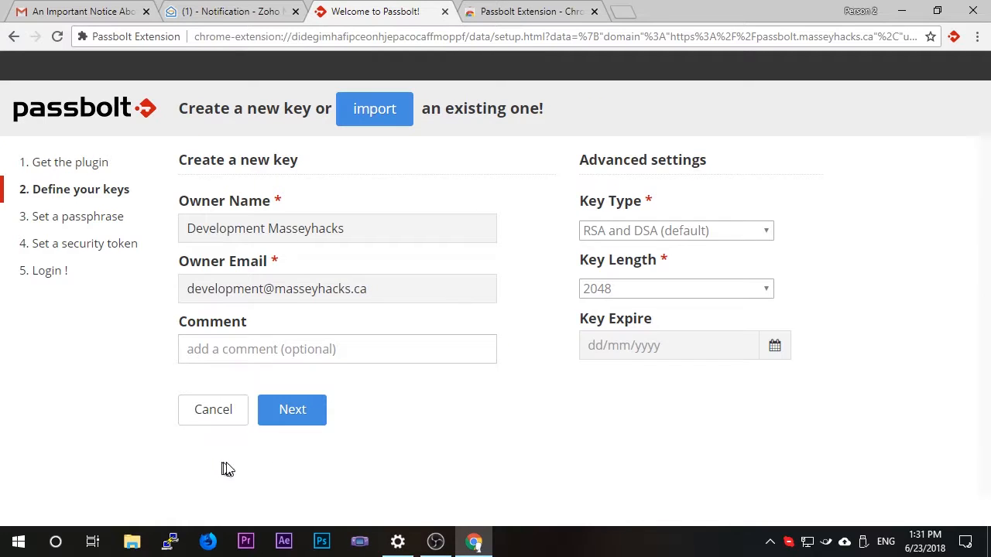
Keep the default settings for the new key, enter a strong passphrase, and generate the secret key.
click(314, 418)
click(391, 256)
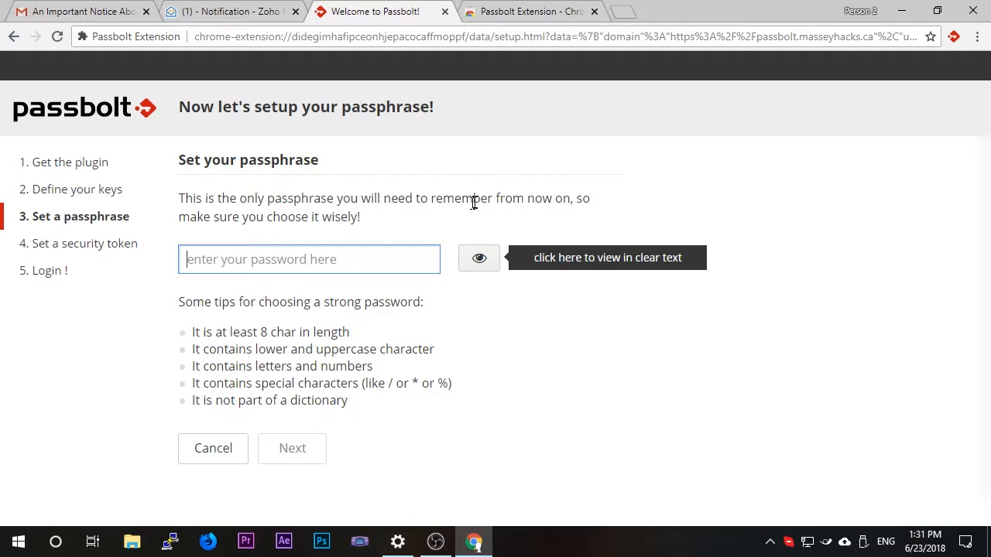
text(Pa)
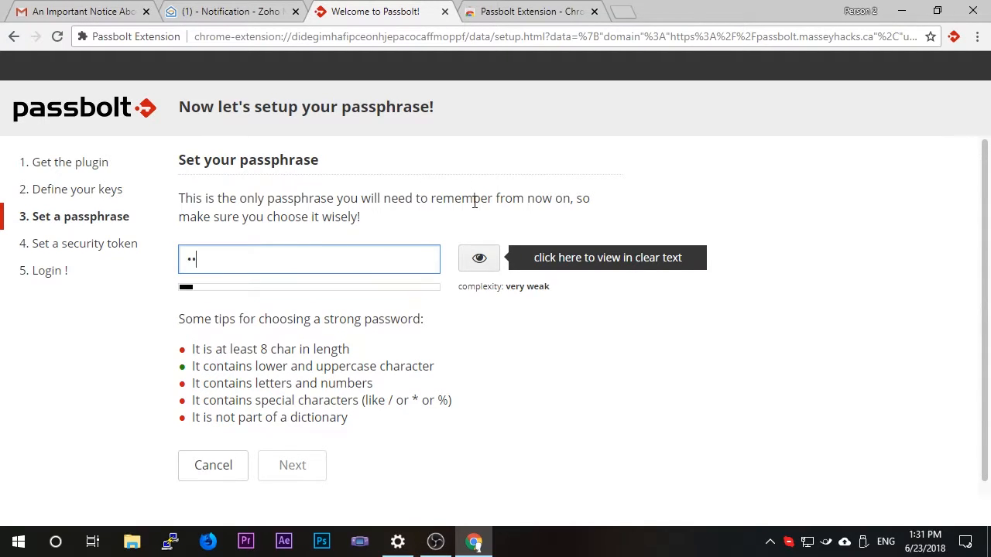
text(•••••••••••••)
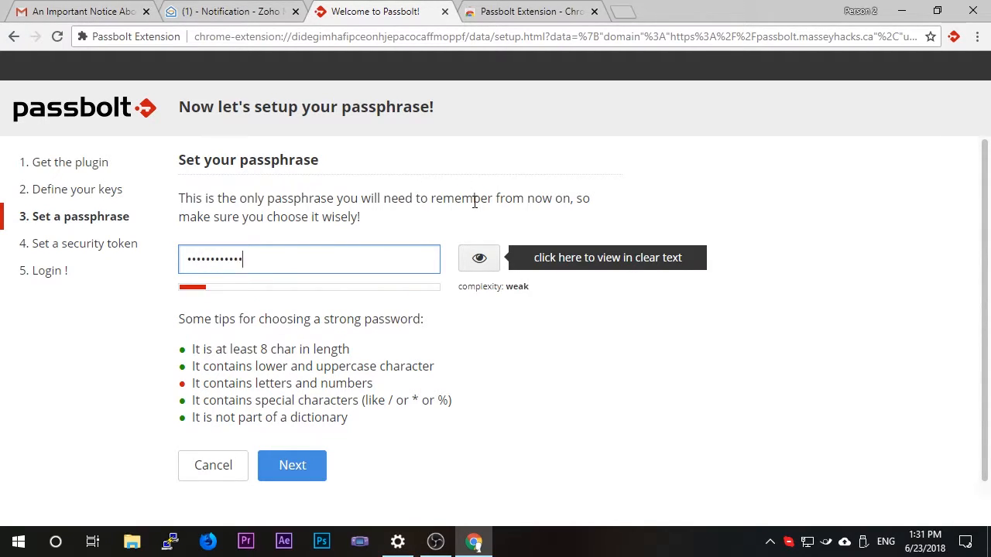
text(•••••)
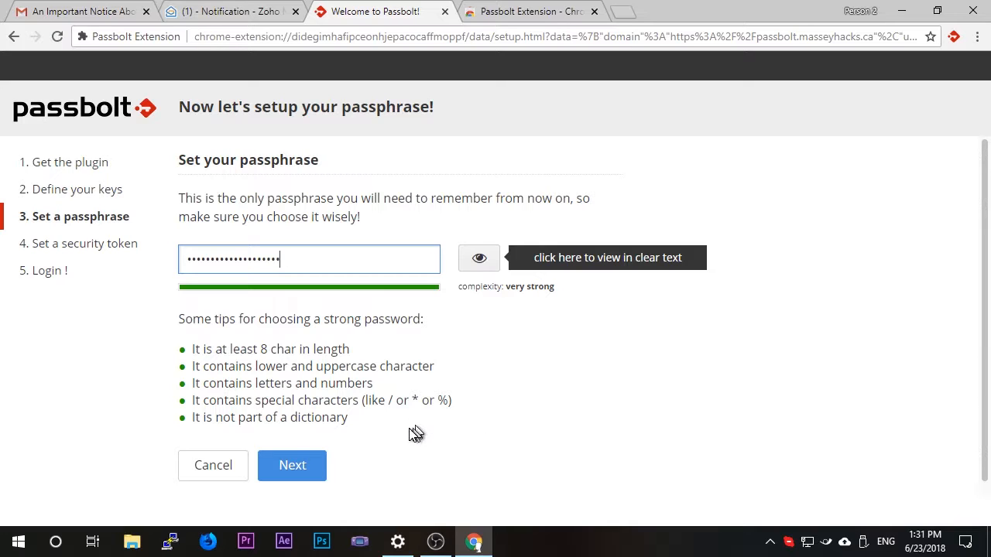
click(293, 465)
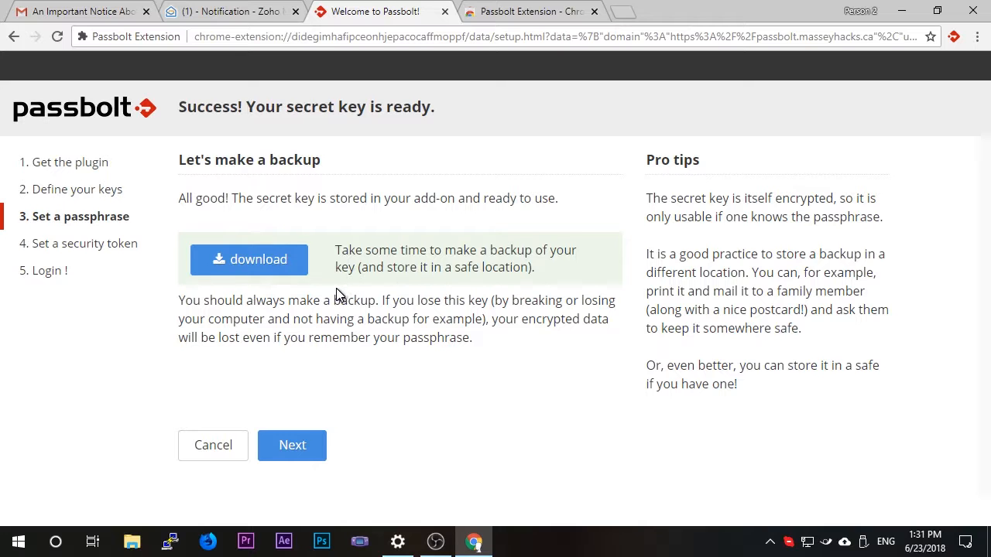
Download the secret key backup to Google Drive as passbolt_private_mh.asc and continue to the security token setup.
click(278, 271)
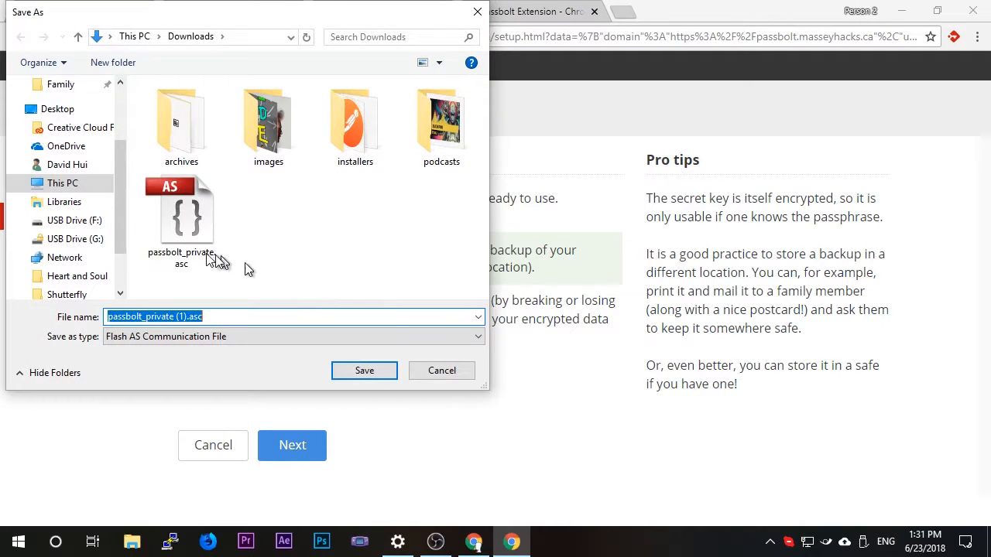
scroll(105, 226, up, 2)
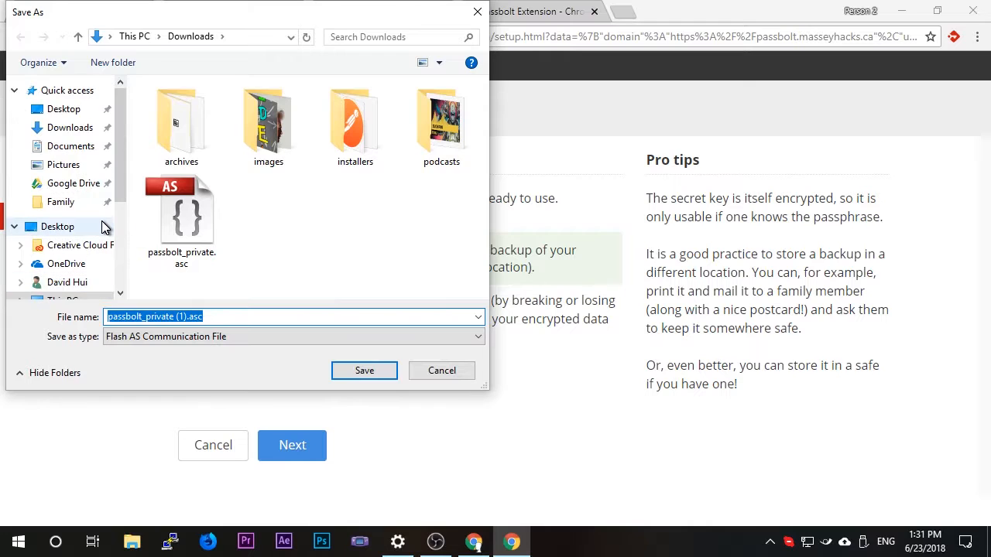
click(84, 185)
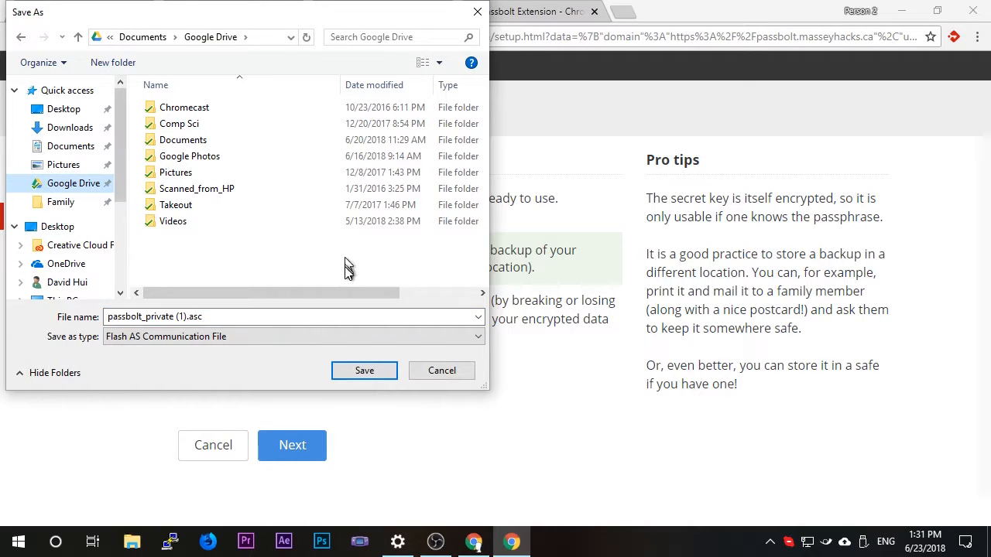
click(184, 318)
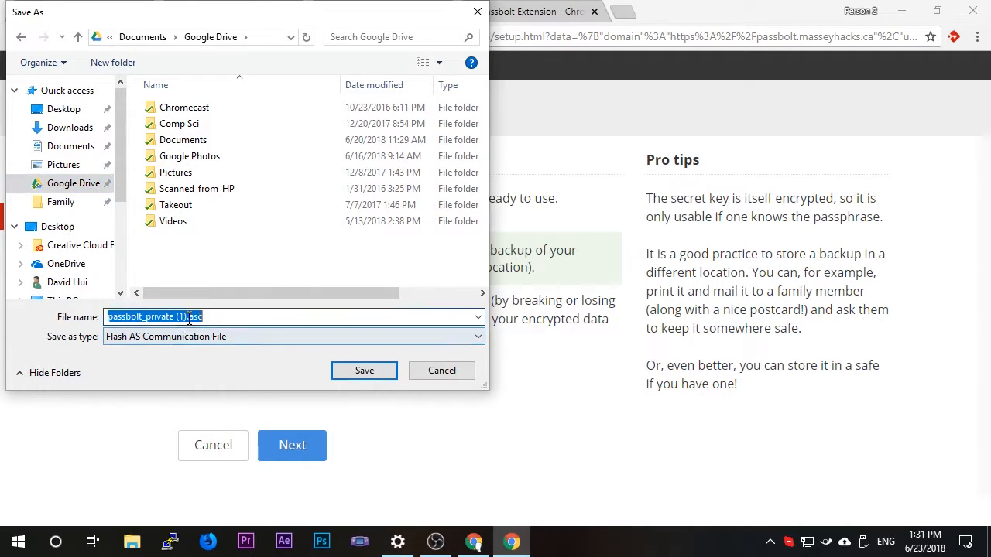
click(184, 318)
key(BackSpace)
key(BackSpace)
key(BackSpace)
key(BackSpace)
text(_)
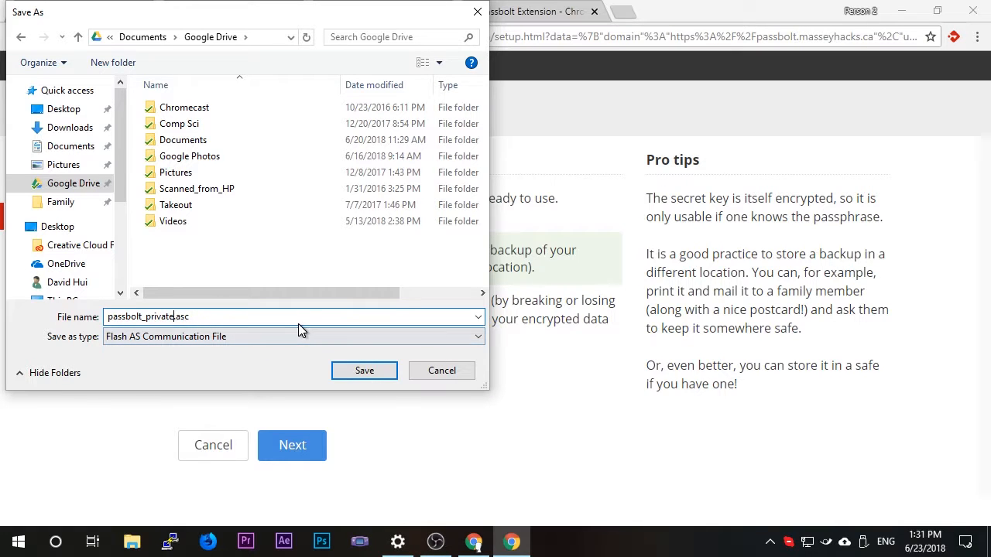
text(mh)
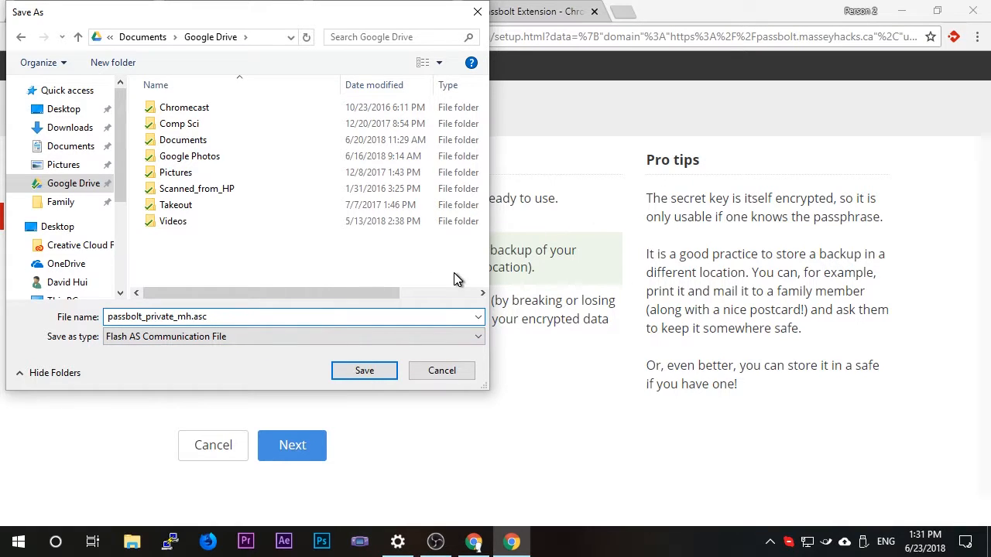
click(370, 375)
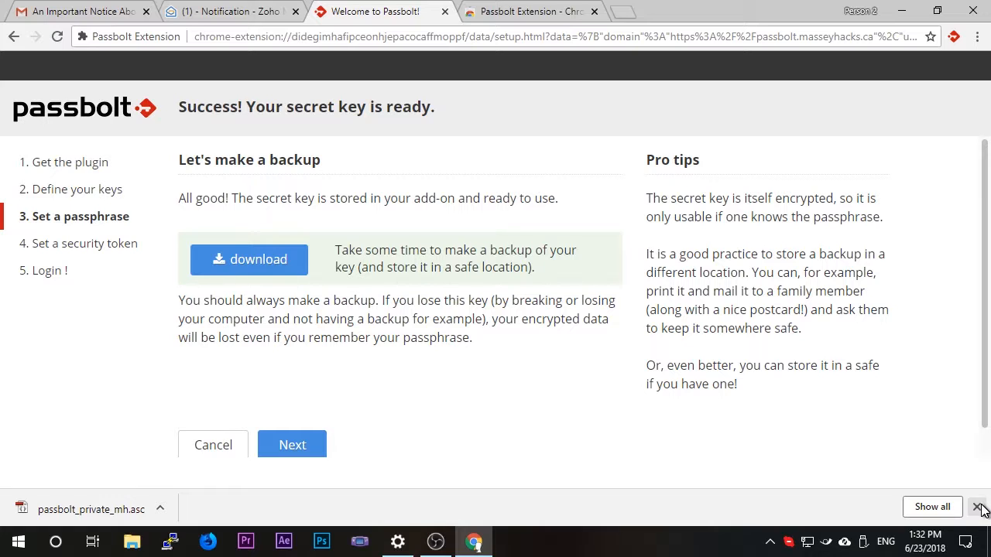
click(978, 508)
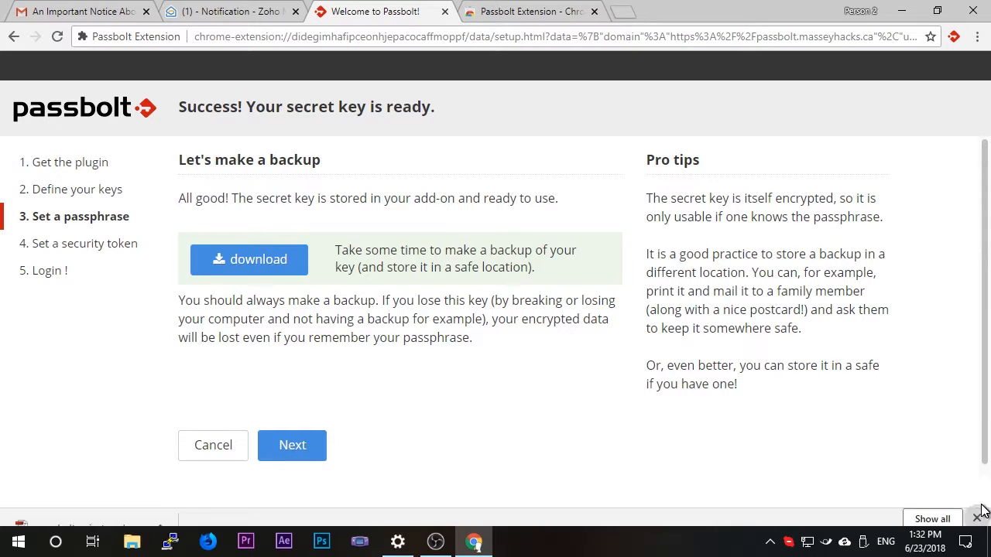
click(294, 453)
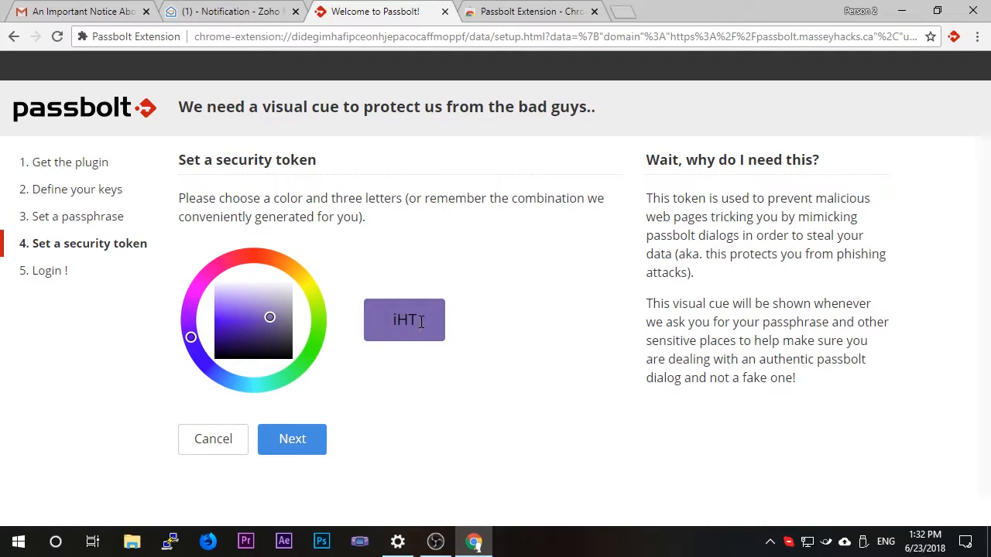
Replace the security token's three characters, choose magenta as its color, and finish the setup.
drag(421, 322, 374, 314)
click(476, 321)
drag(439, 314, 346, 316)
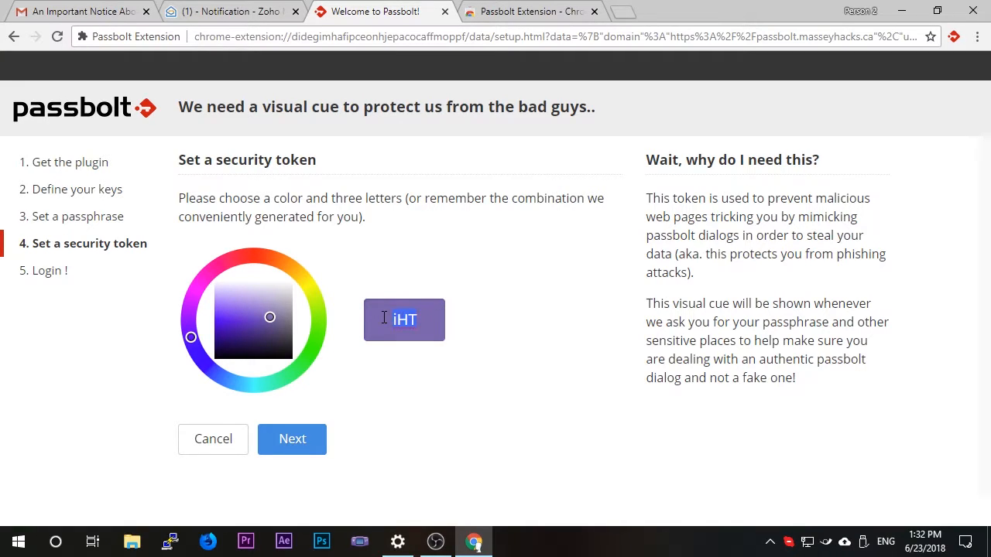
text(h5t)
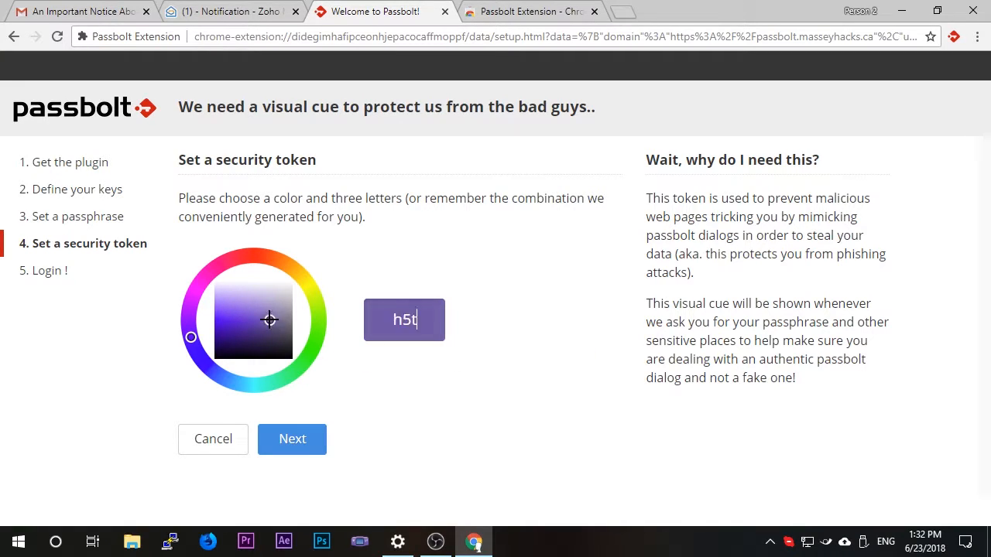
mouse_move(270, 320)
mouse_down()
mouse_move(212, 323)
mouse_move(201, 296)
mouse_move(209, 272)
mouse_move(243, 261)
mouse_move(196, 270)
mouse_move(449, 358)
mouse_up()
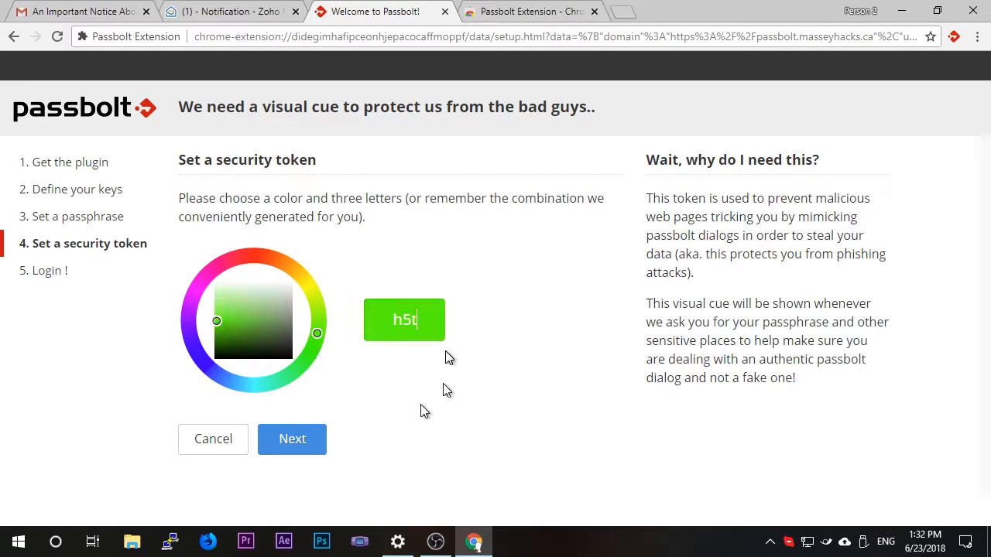
mouse_move(424, 410)
mouse_down()
mouse_move(185, 394)
mouse_move(289, 376)
mouse_move(186, 268)
mouse_move(188, 298)
mouse_move(200, 300)
mouse_up()
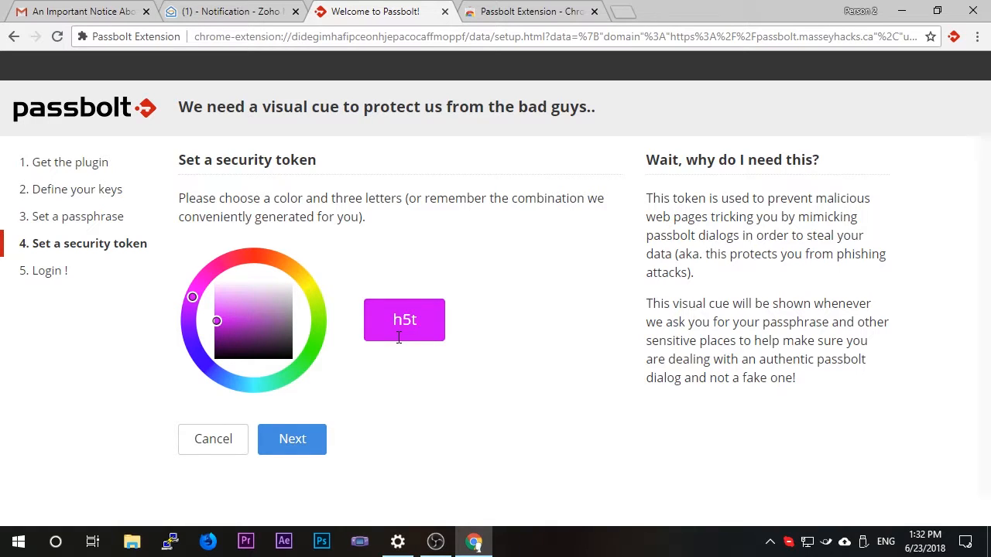
mouse_move(431, 329)
mouse_down()
mouse_move(396, 324)
mouse_move(448, 329)
mouse_up()
click(311, 440)
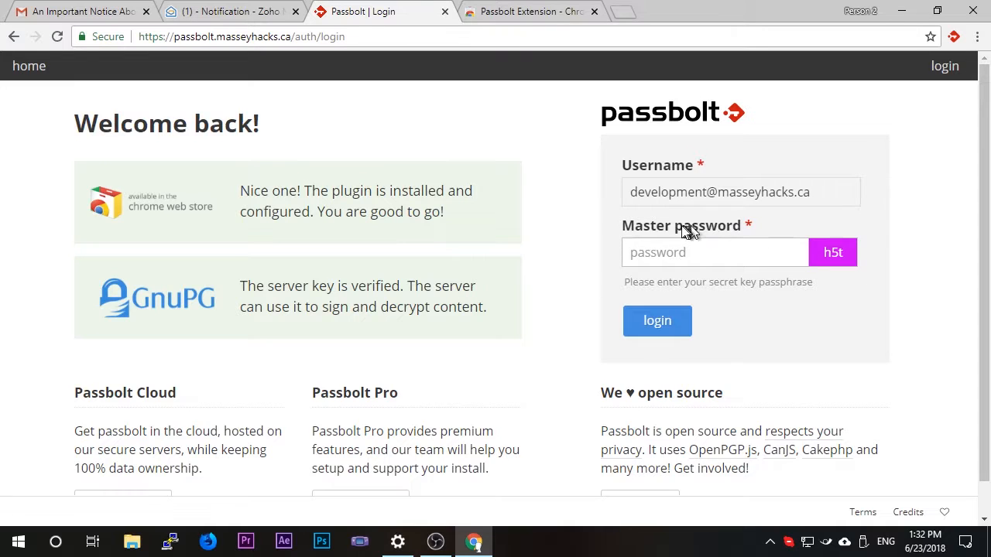
Enter the secret key passphrase as the master password and log in to Passbolt.
drag(849, 256, 823, 255)
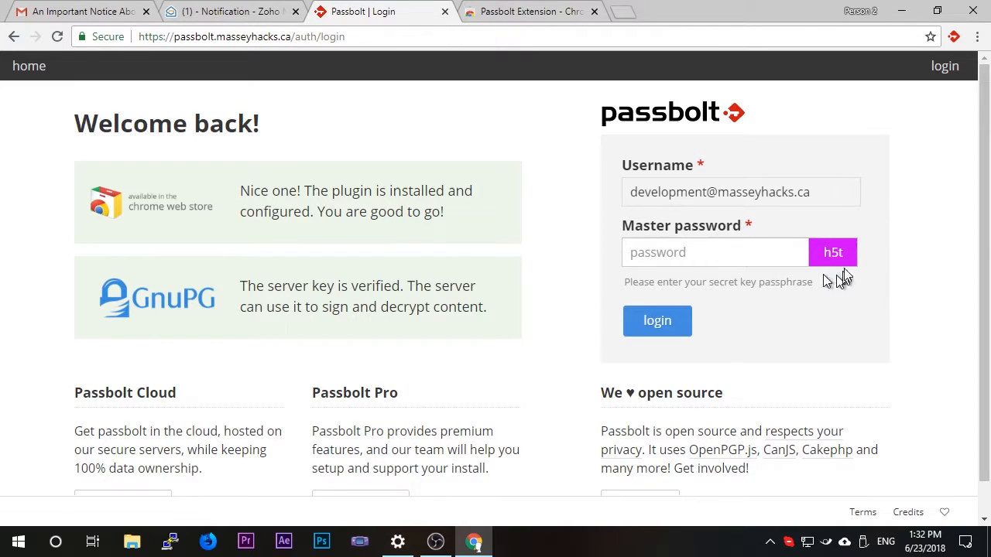
click(759, 248)
text(•••••••)
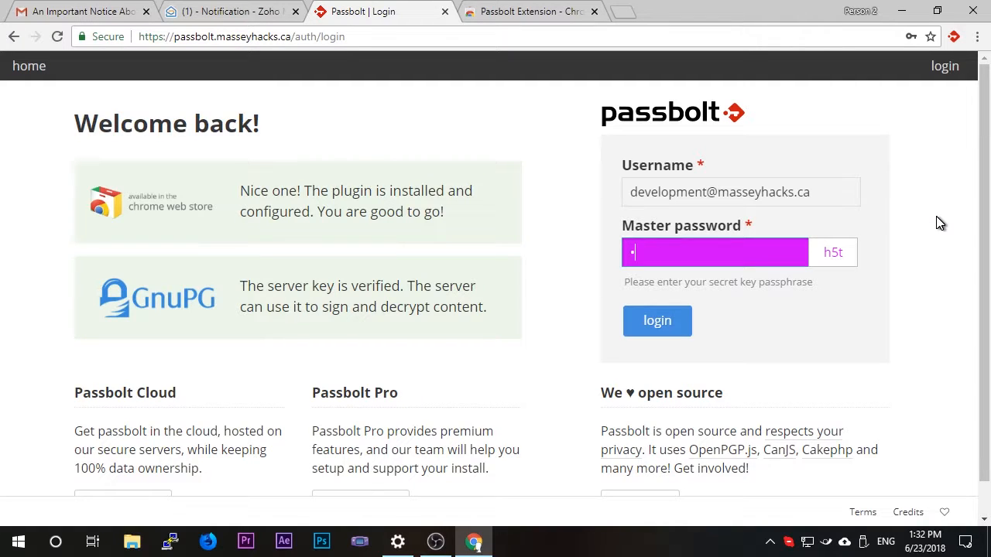
text(••••••••••••)
key(Return)
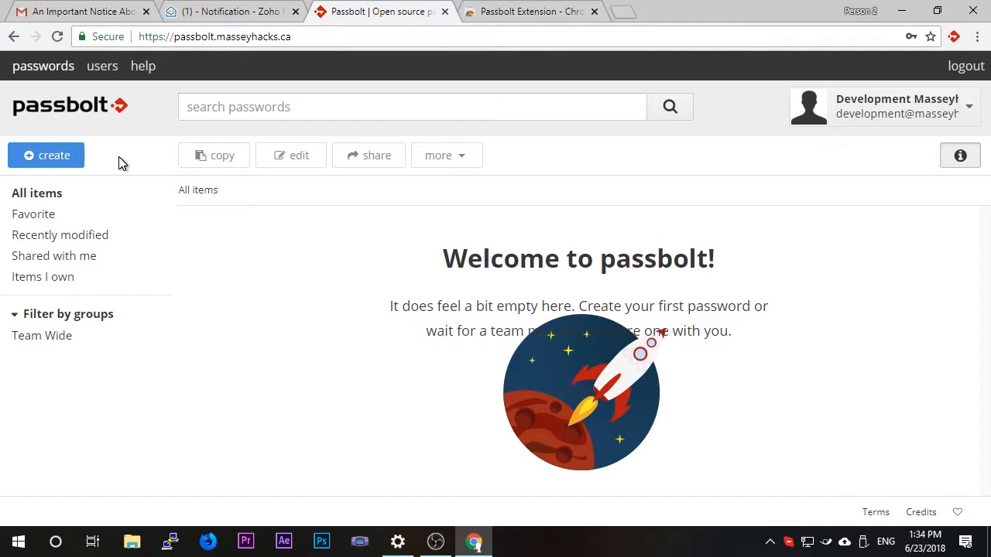
Start creating a password entry named Testing and enter a short password for it.
click(75, 154)
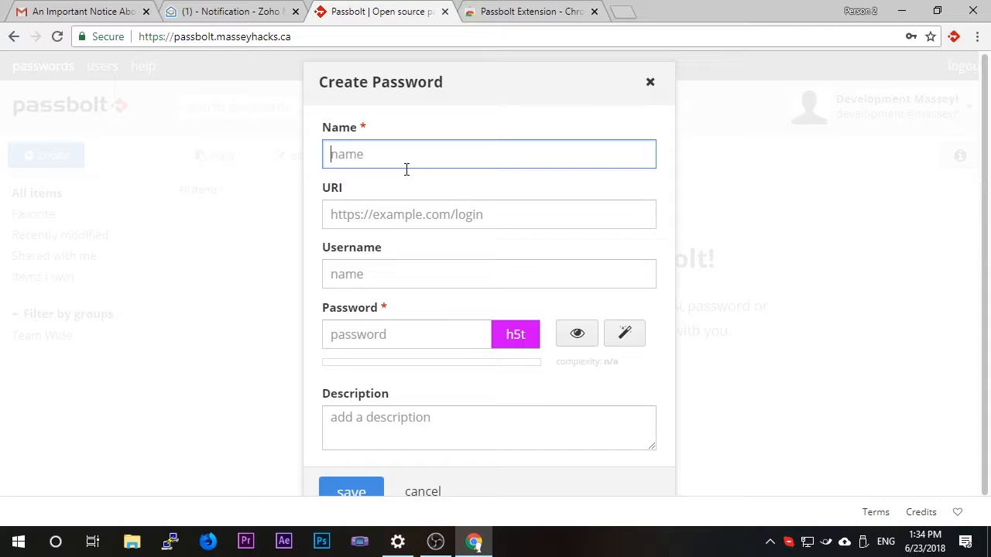
text(Testing)
key(Tab)
key(Tab)
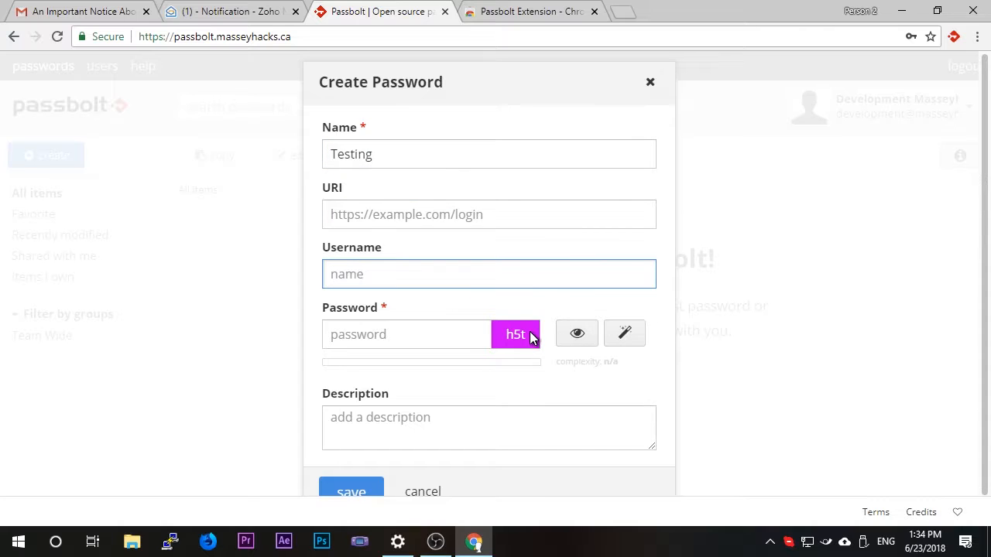
click(530, 333)
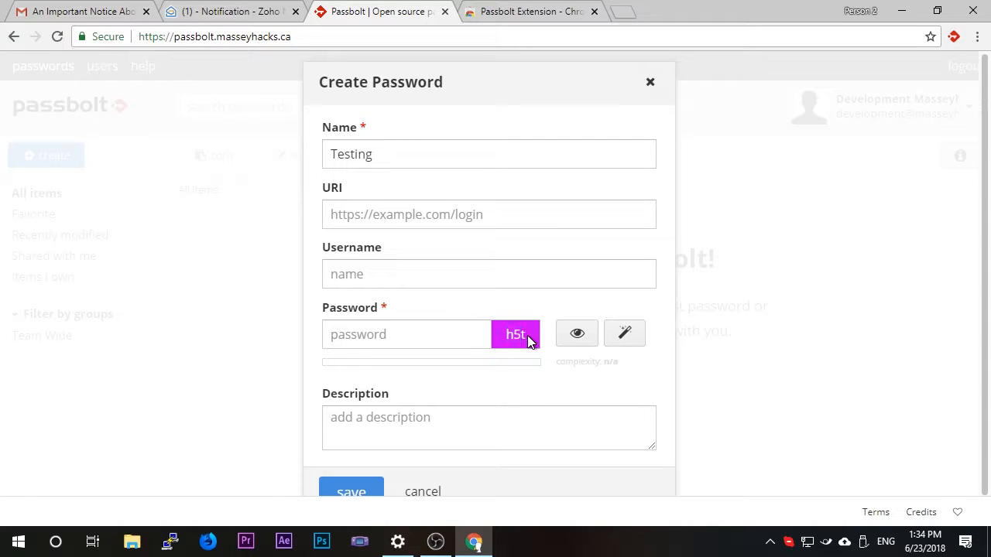
click(476, 332)
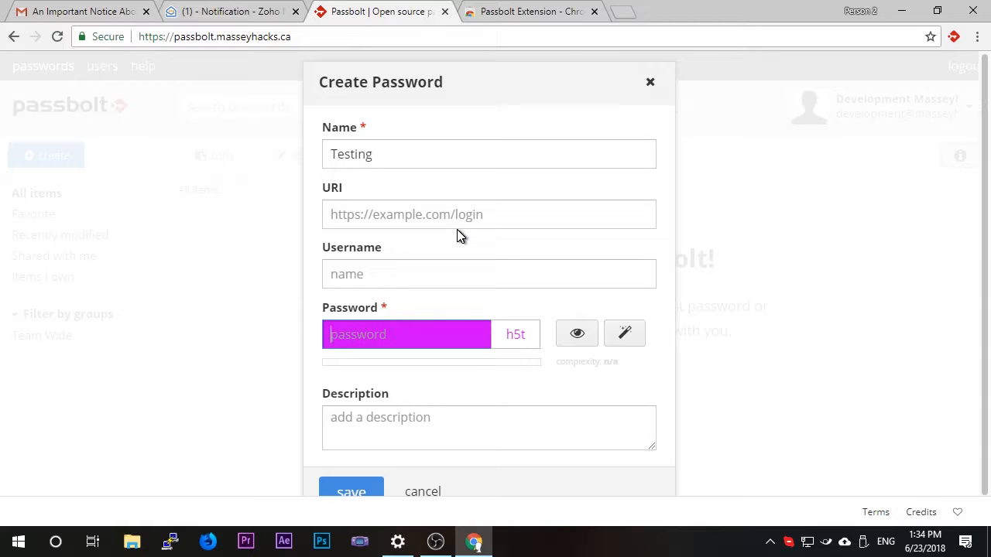
text(a)
scroll(465, 225, down, 1)
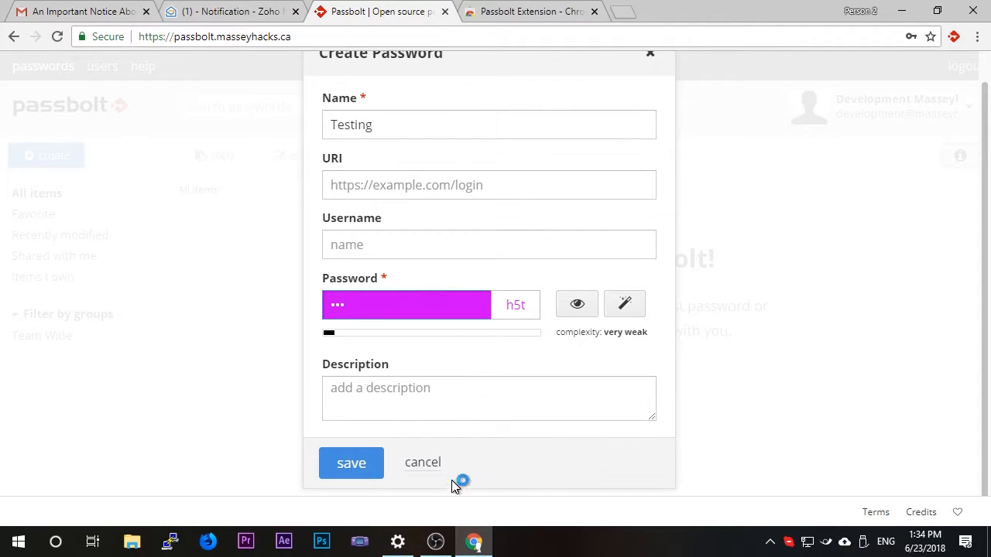
Change the new entry's name to Gmail and set its URI to gmail.com.
click(325, 111)
key(ctrl+a)
text(Gmai)
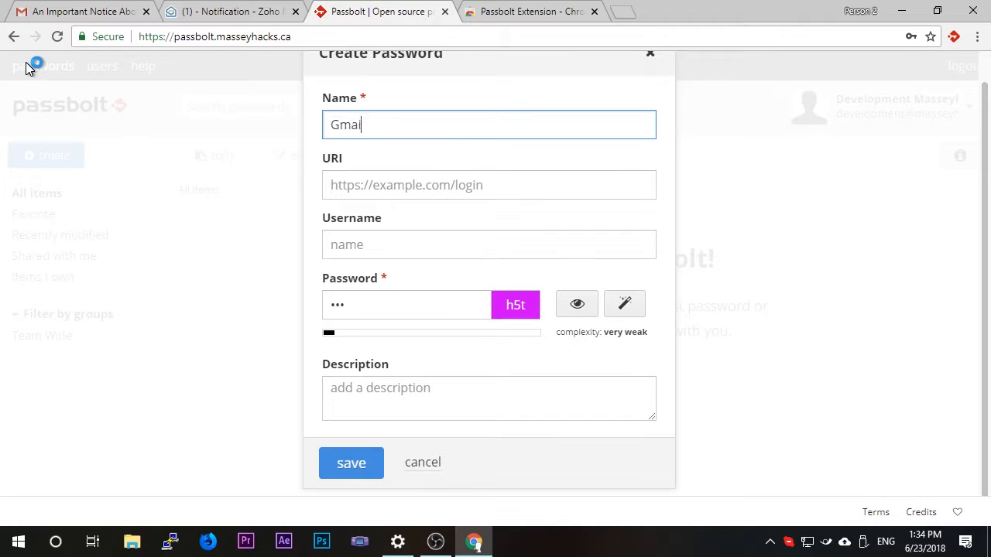
text(l)
click(401, 193)
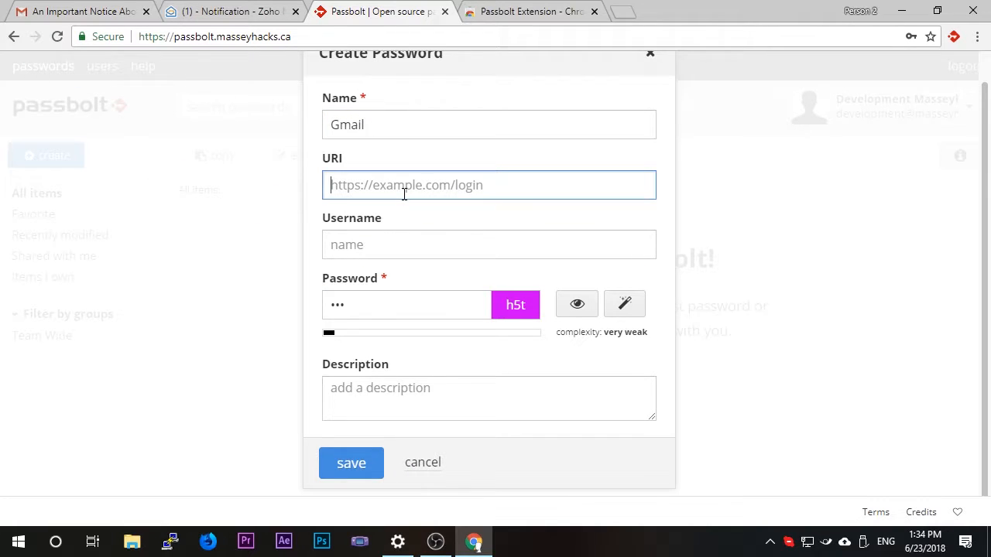
text(gmail.com)
Fill in the account's e-mail as the username, enter a new password, and save the Gmail entry.
key(Tab)
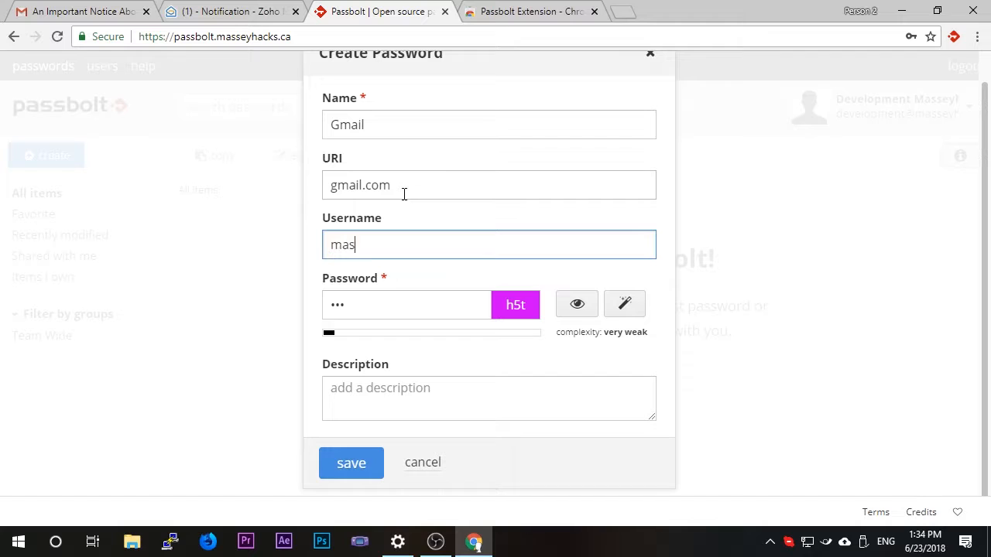
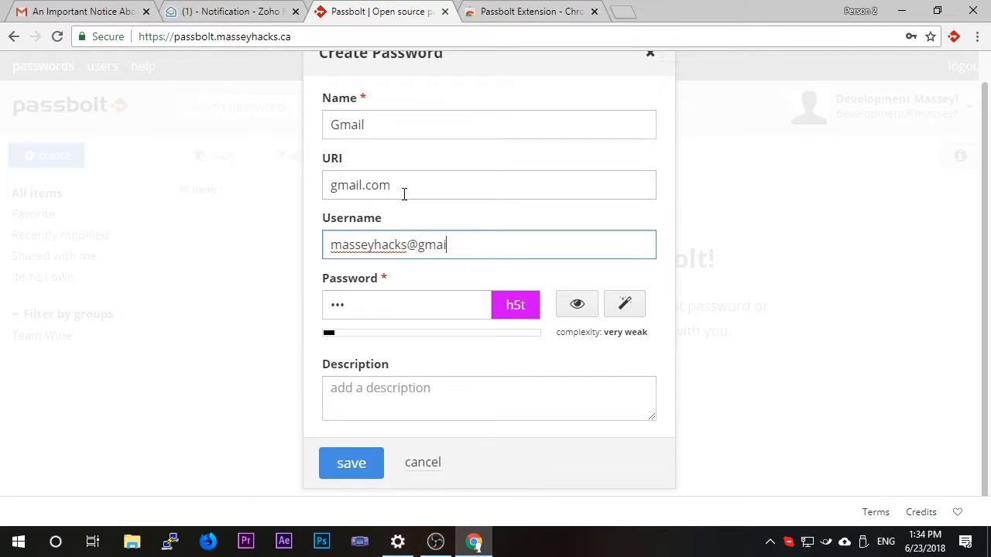
key(Tab)
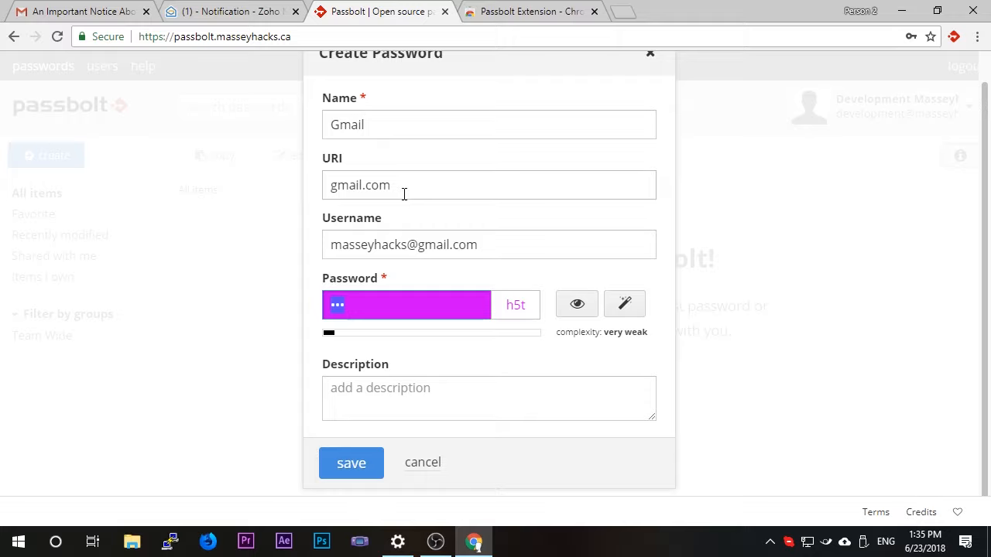
text(a)
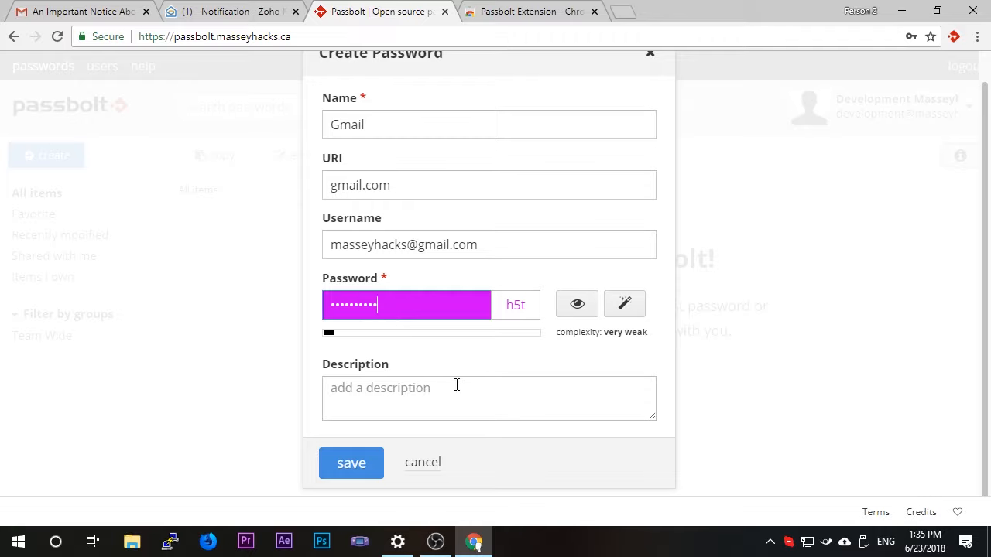
click(349, 467)
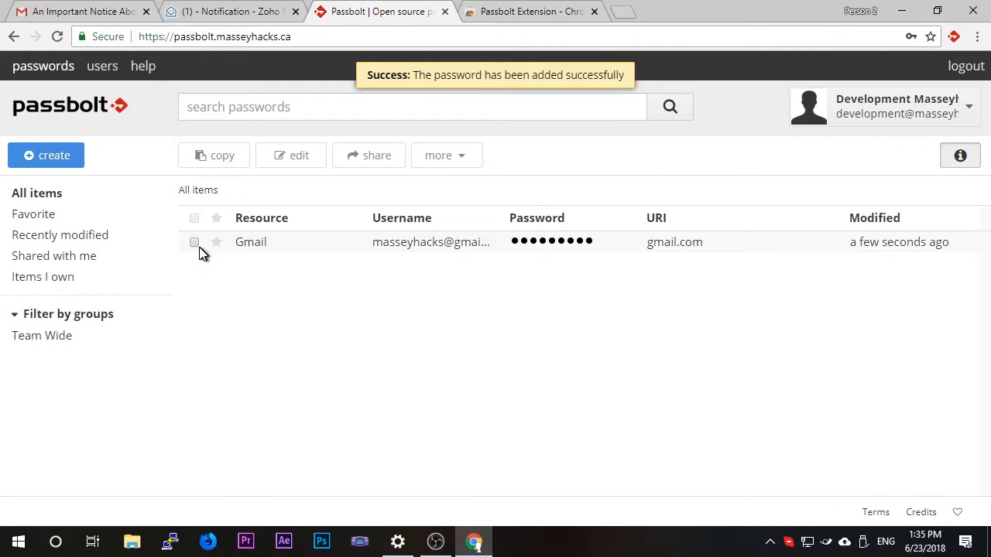
Share the Gmail entry with the Team Wide group, give the group the "is owner" permission, and save the sharing change.
click(195, 245)
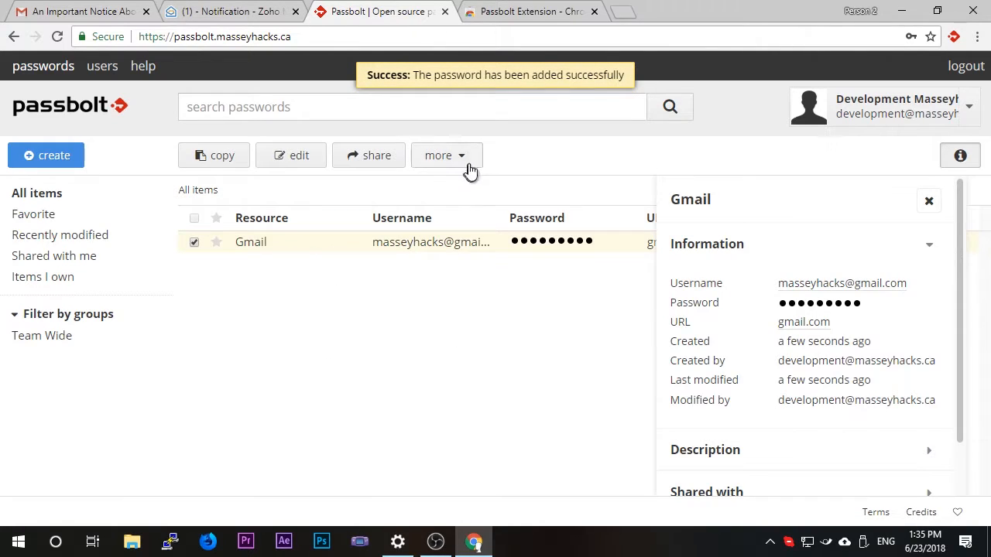
click(379, 160)
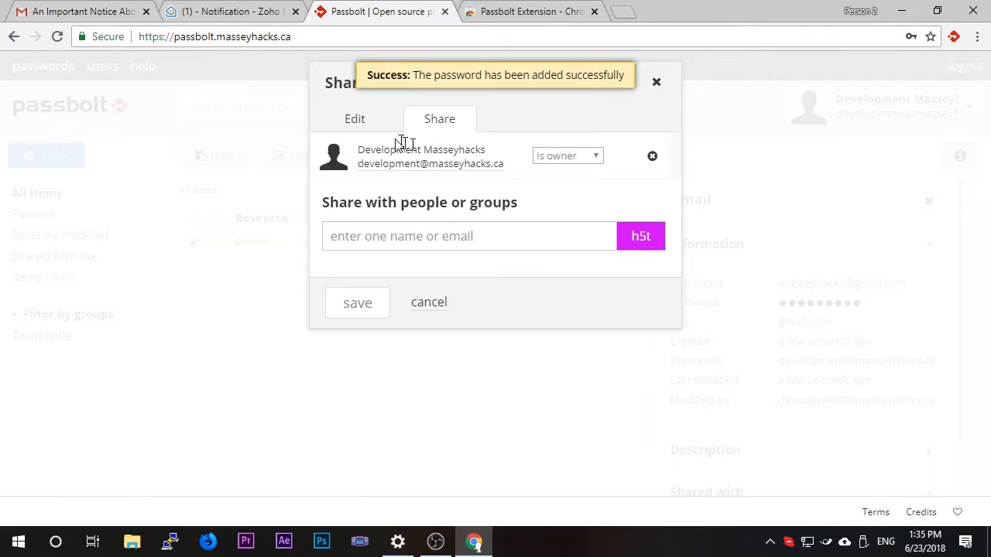
click(419, 232)
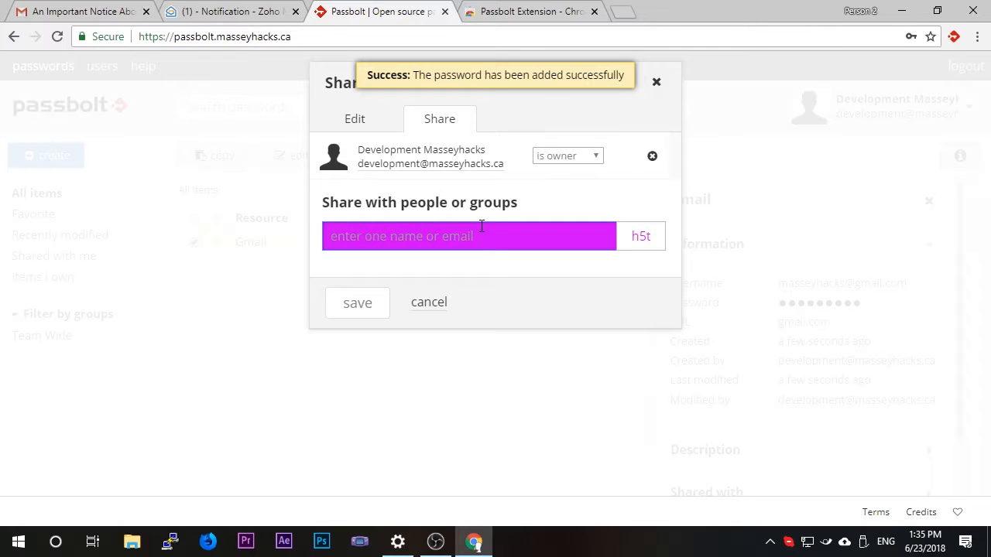
text(Team)
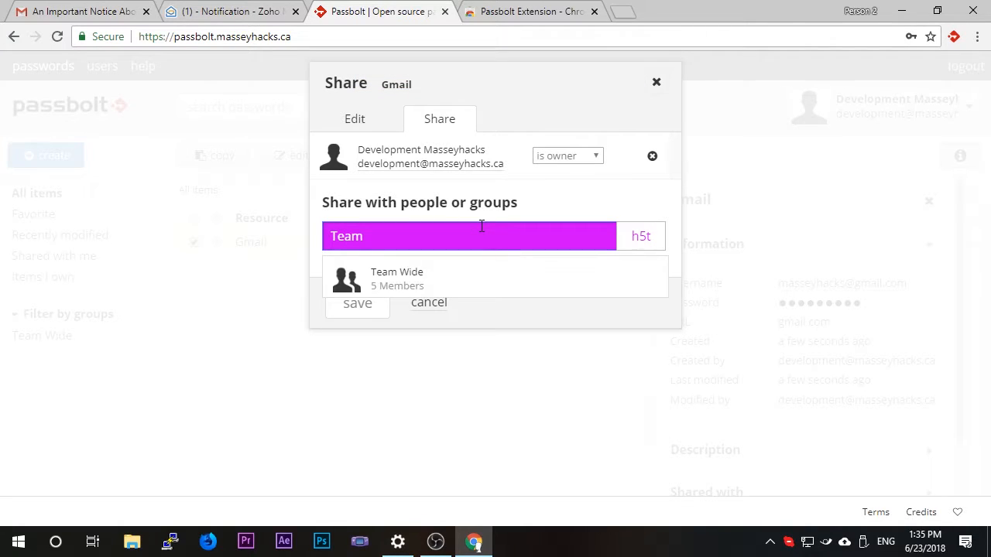
click(511, 288)
click(549, 207)
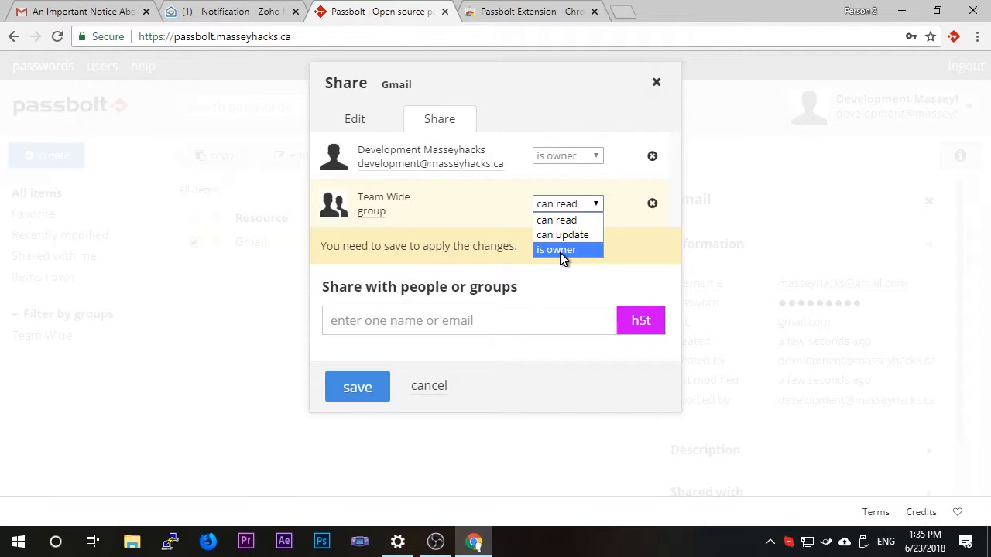
click(559, 249)
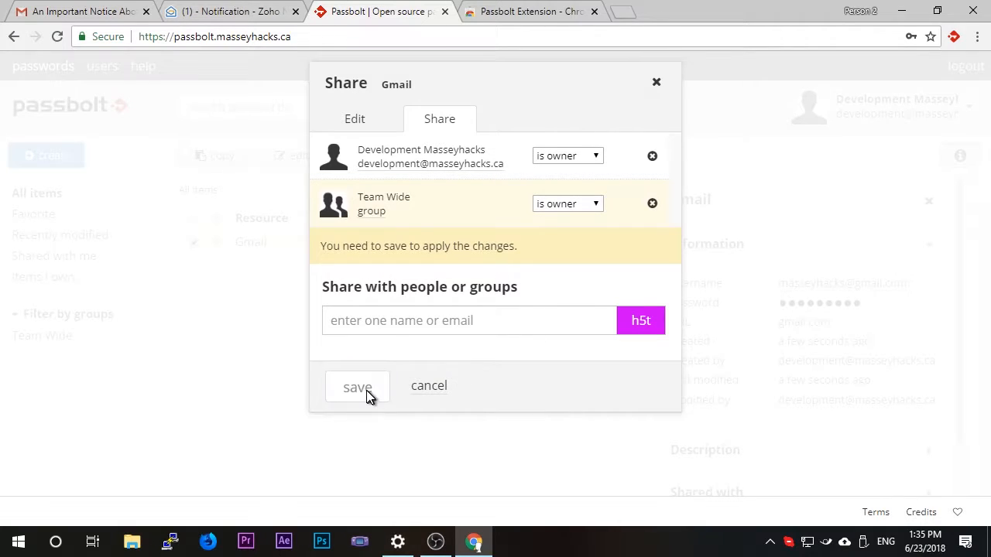
click(366, 391)
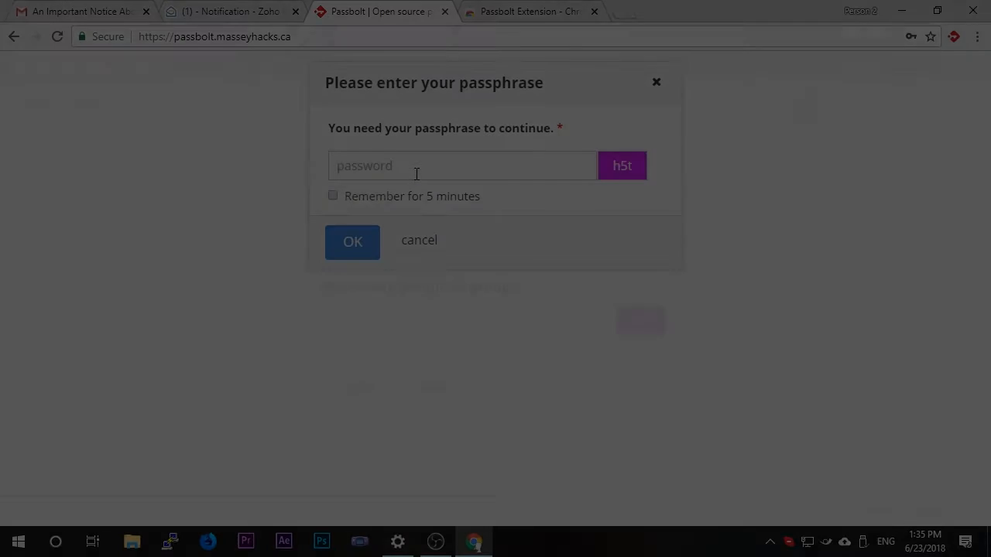
Enter the account passphrase to authorize sharing the Gmail entry.
click(414, 172)
text(*)
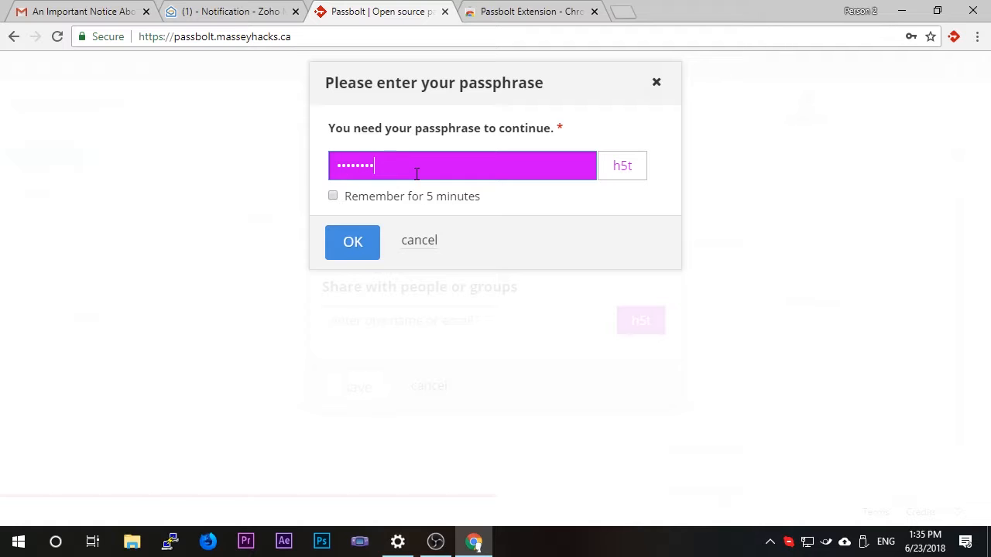
text(****************)
click(349, 246)
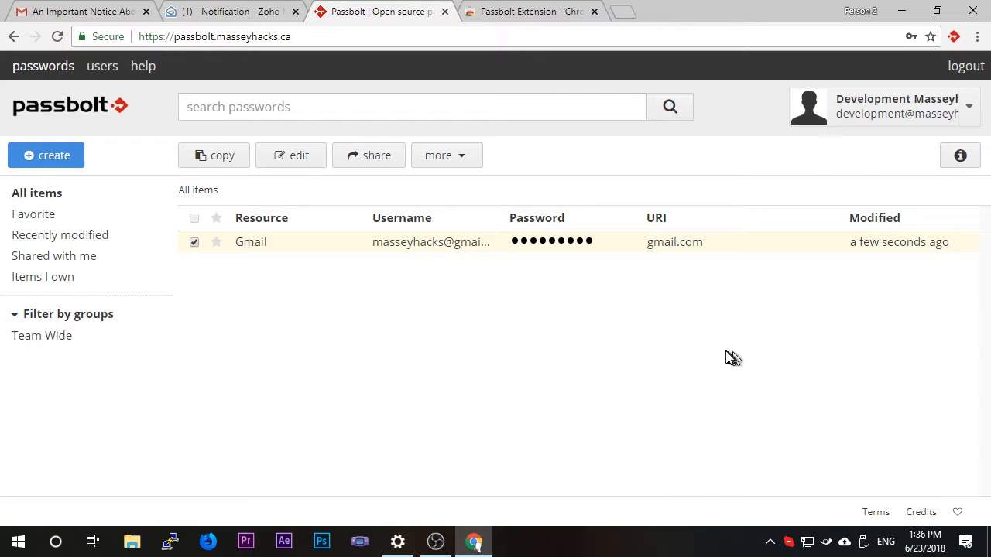
Copy the Gmail entry's stored password to the clipboard, authorizing it with the account passphrase.
click(544, 249)
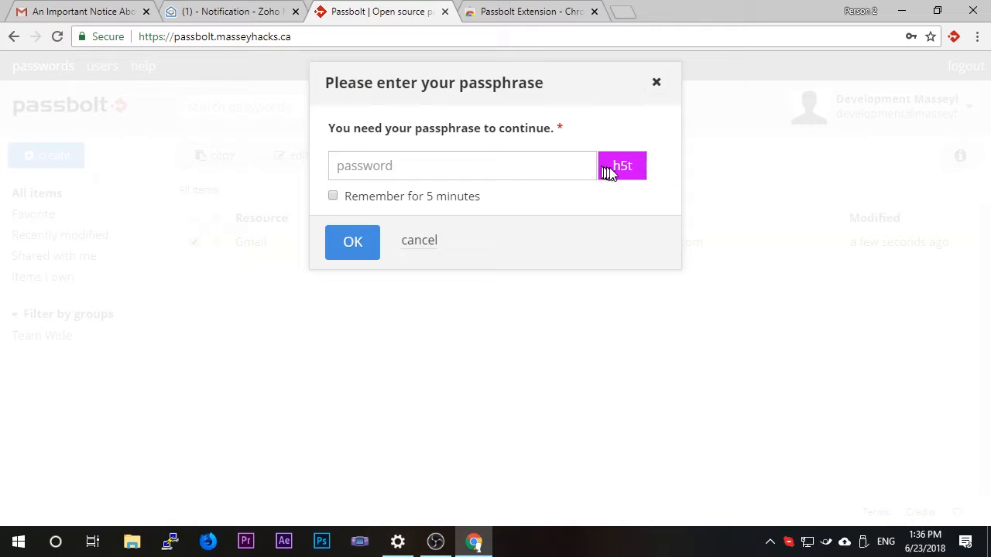
click(575, 163)
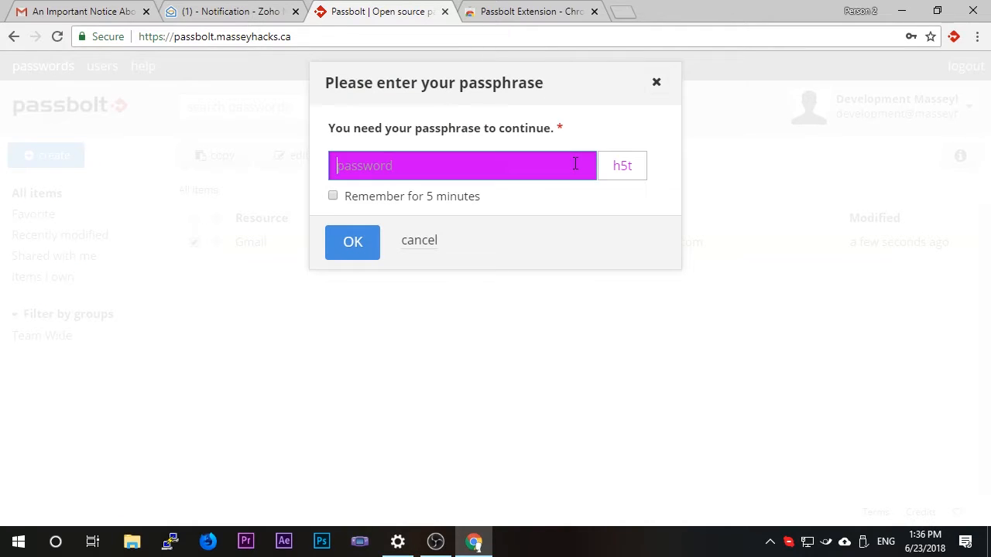
text(••••••••••••••••••••)
key(Return)
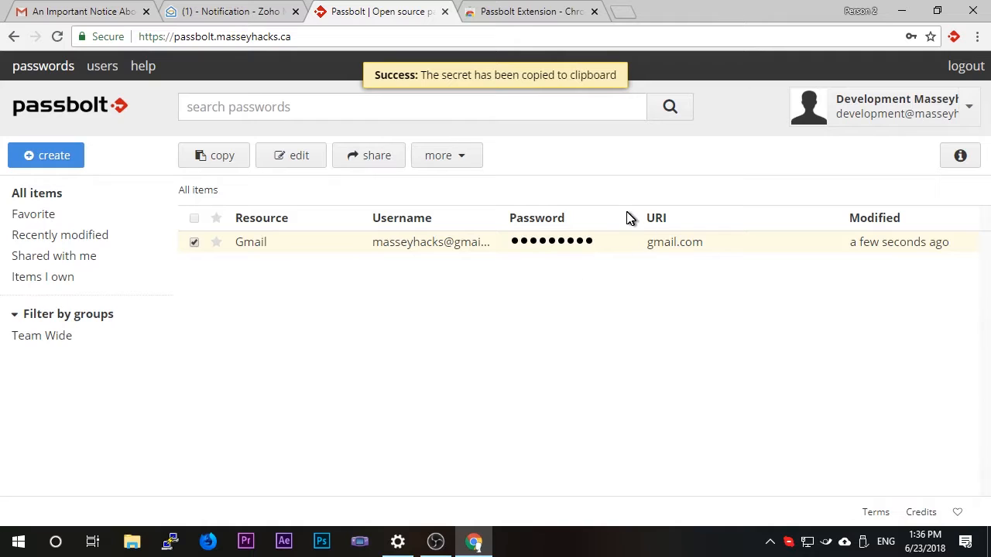
Check the copied password by pasting it into the address field of a new browser tab, and close that tab.
click(619, 14)
key(ctrl+v)
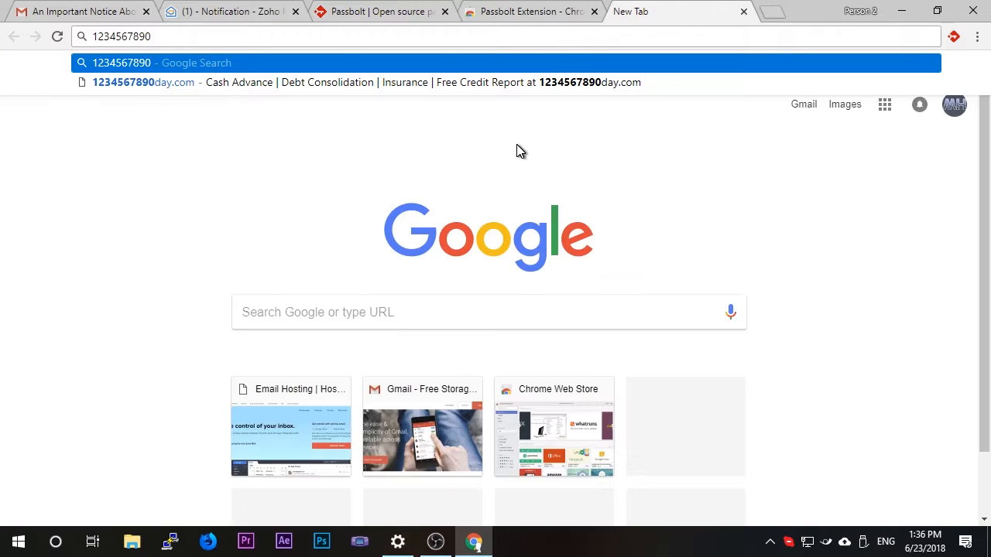
key(ctrl+w)
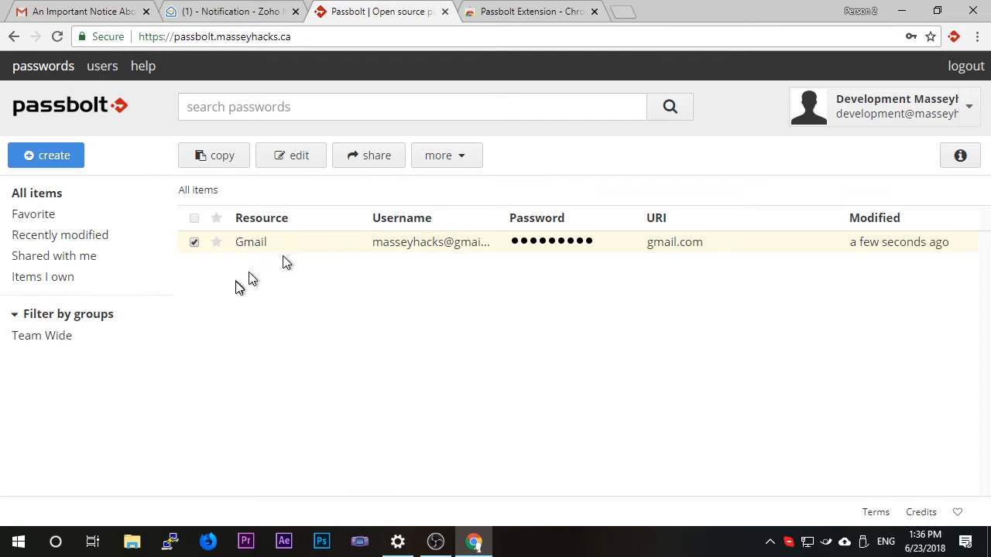
Open the Gmail entry's sharing settings and examine the Team Wide group's permission options and the field for adding people or groups.
click(363, 156)
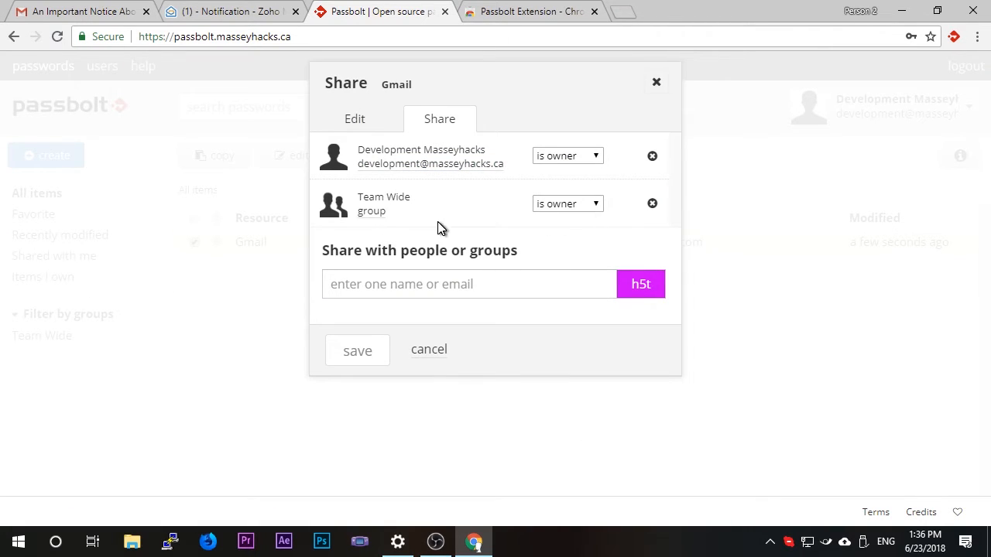
click(558, 205)
click(432, 252)
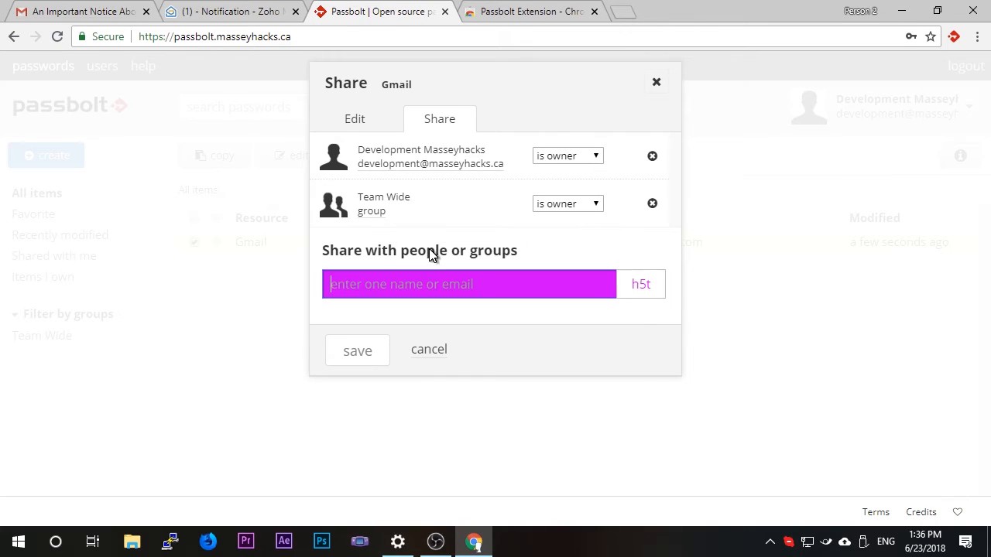